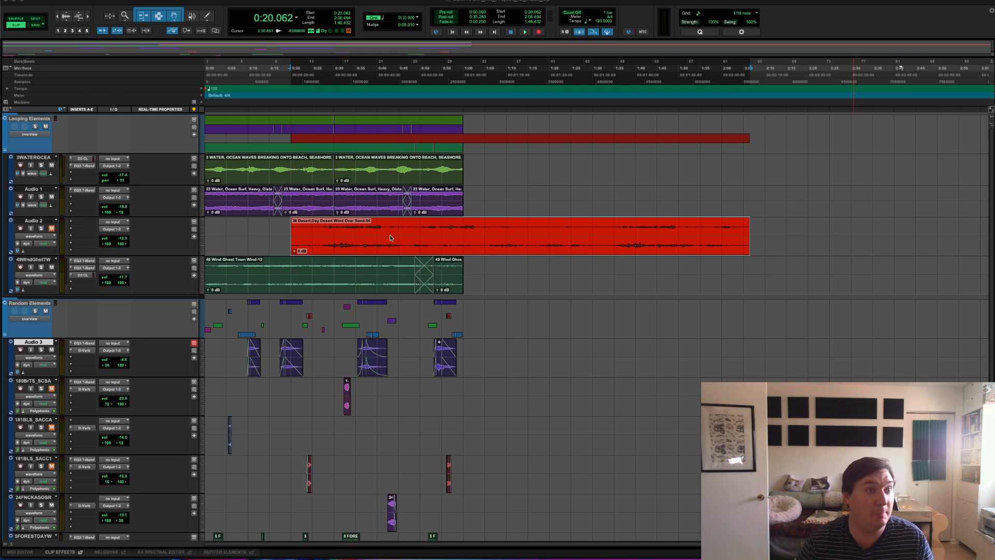
Step: Select the desert wind clip on Audio 2 and solo the track
left_click(287, 248)
left_click(363, 248)
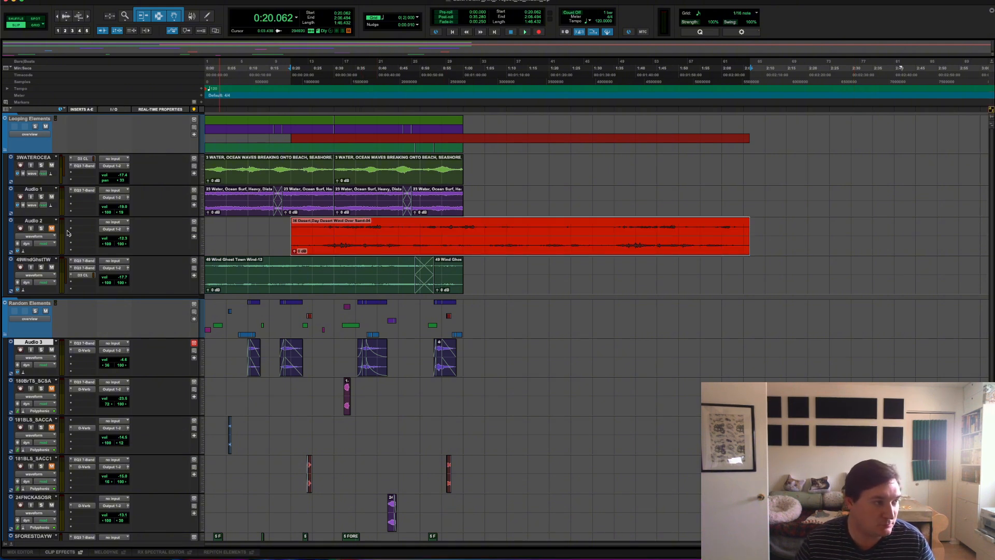
left_click(41, 228)
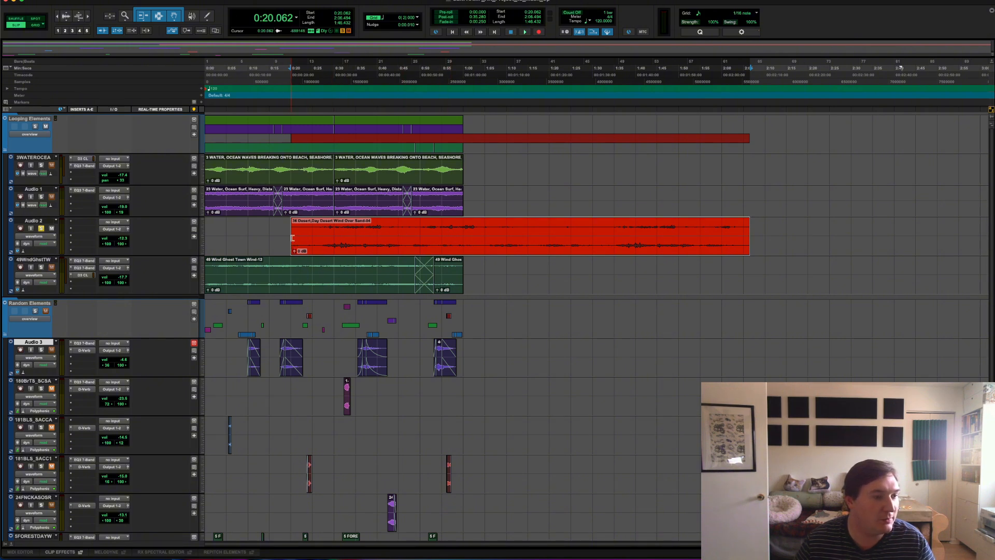
Step: Trim about 4.7 s off the start of the desert wind clip and move it to start at 0:00.000
left_click_drag(292, 238, 312, 253)
left_click_drag(537, 246, 419, 235)
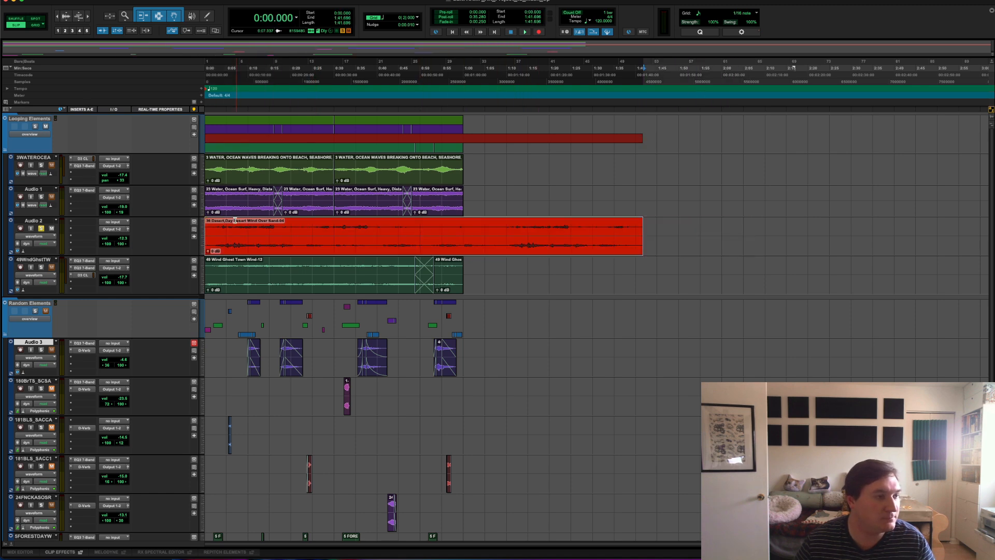
Step: Place the edit cursor on Audio 2 at exactly 1:00.000, where the other looping clips end
left_click(461, 224)
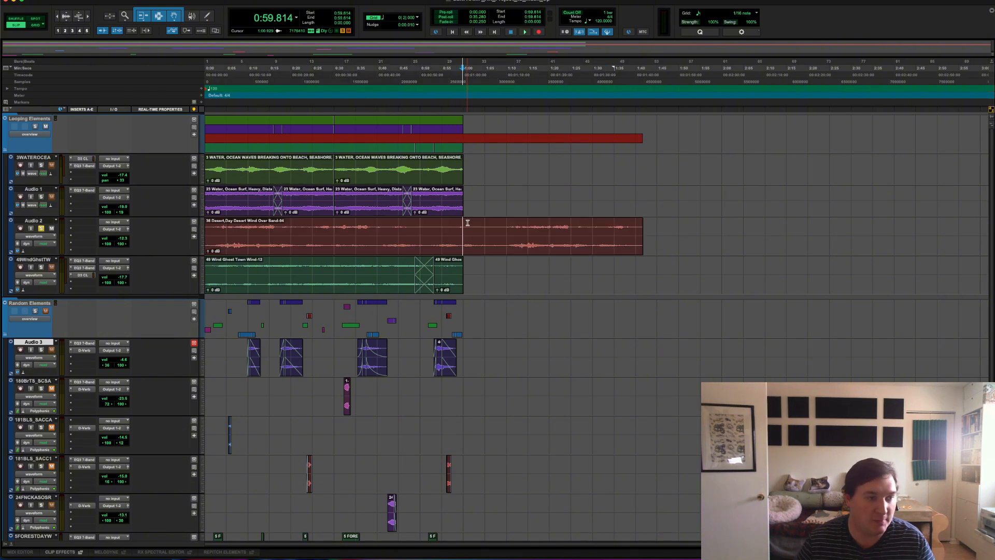
key("t")
key("t")
key("t")
key("t")
key("t")
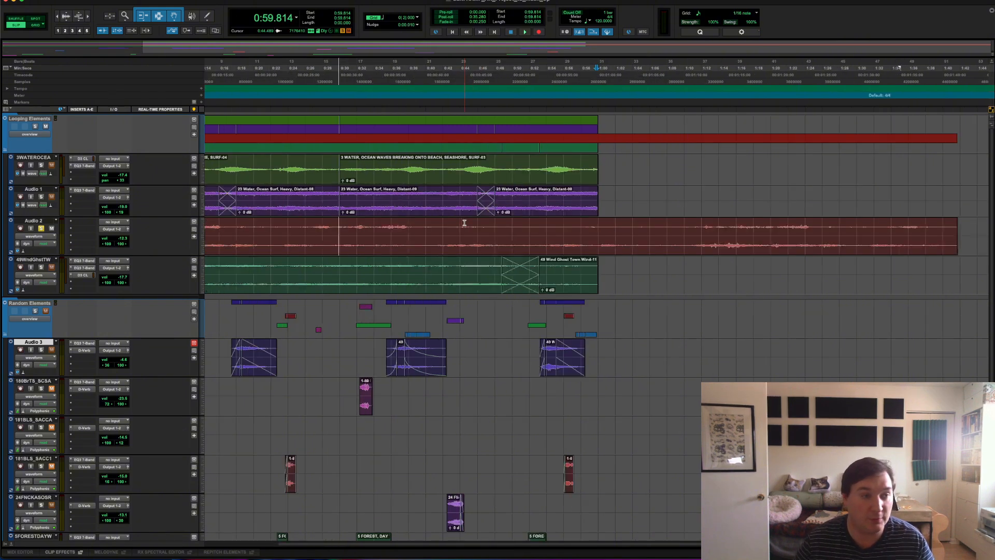
left_click(621, 222)
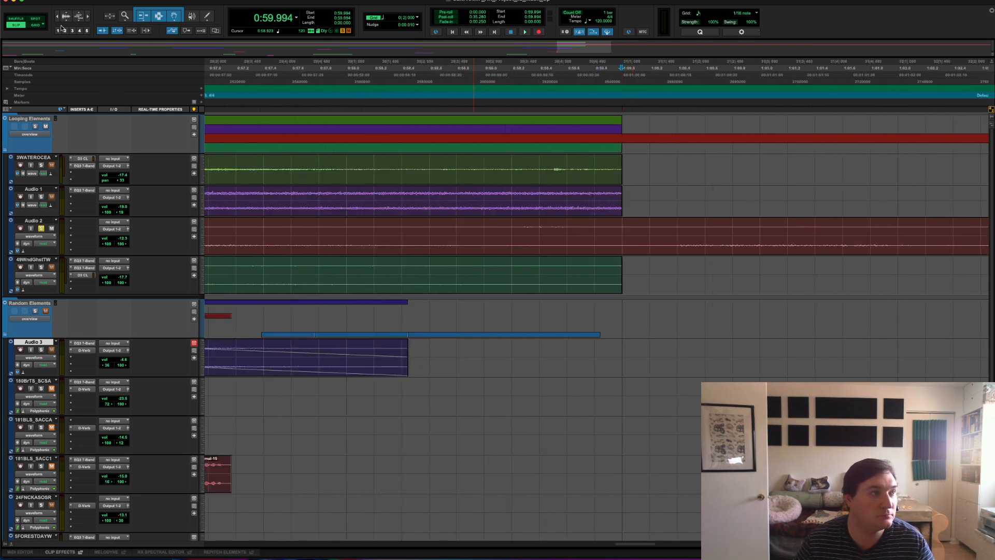
key("t")
key("t")
key("t")
key("t")
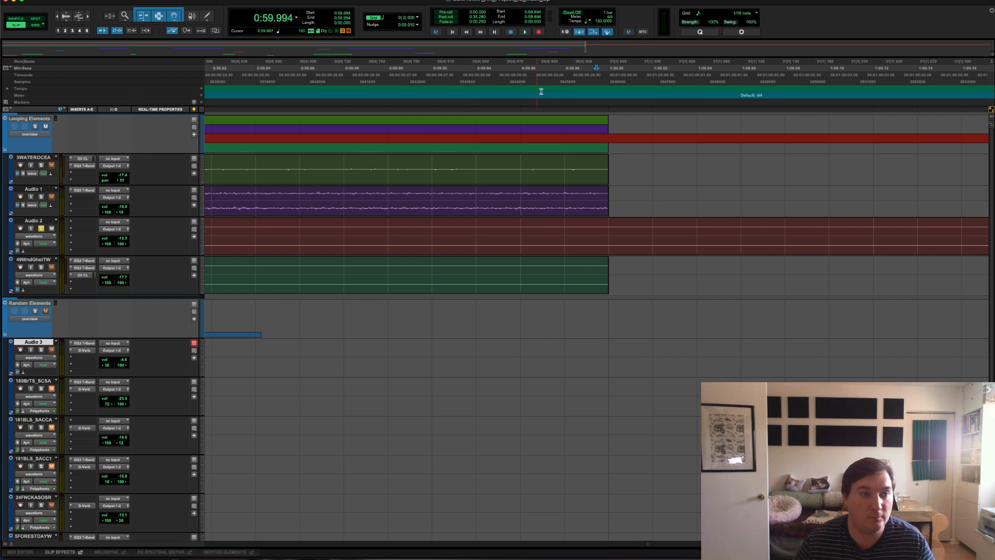
left_click(656, 229)
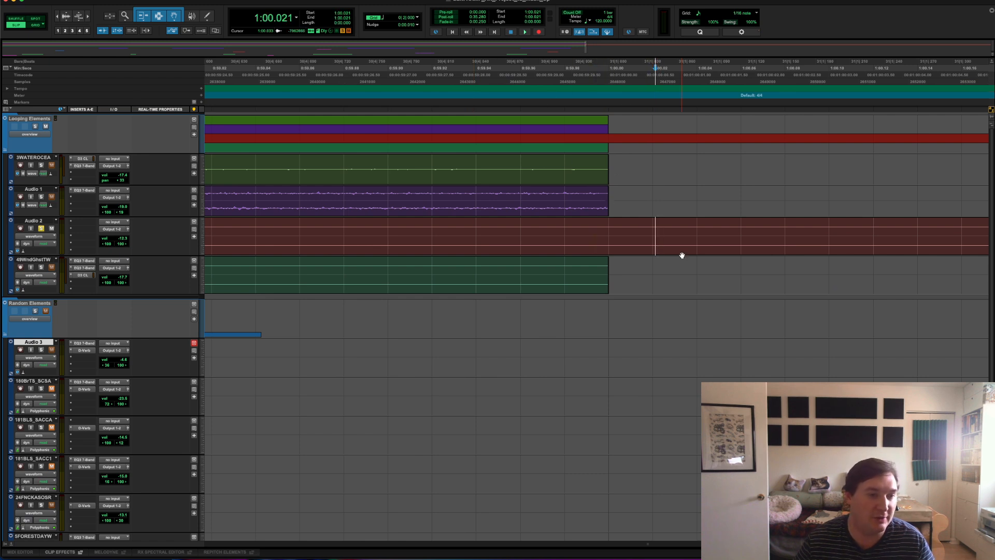
left_click(609, 232)
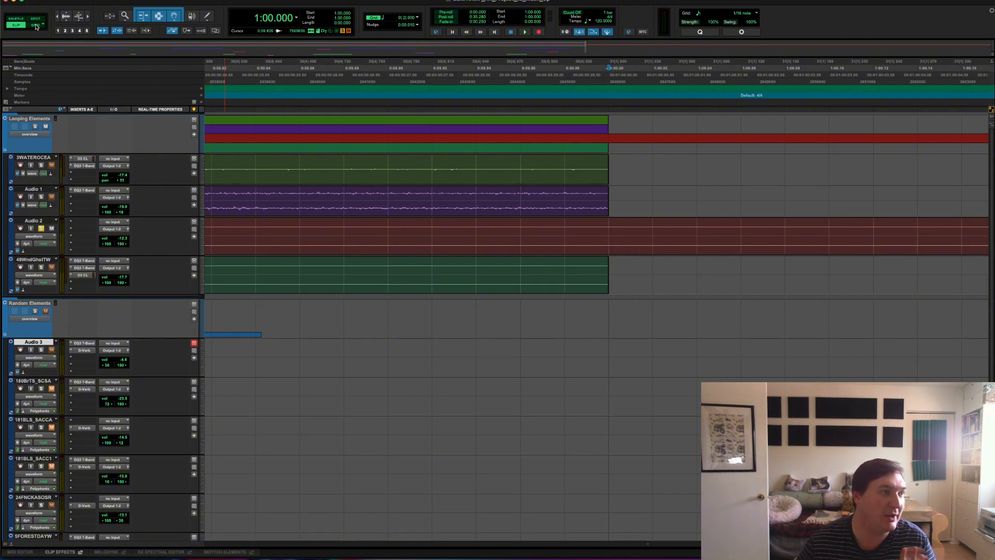
Step: Switch the edit mode to Grid and back to Slip, and place the cursor on Audio 2 at 1:00.000
left_click(35, 25)
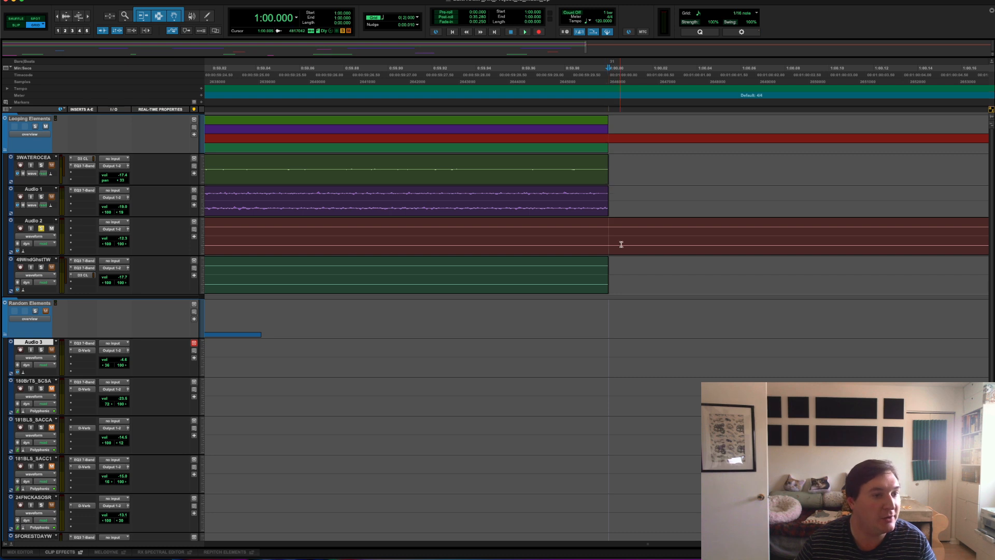
left_click(16, 25)
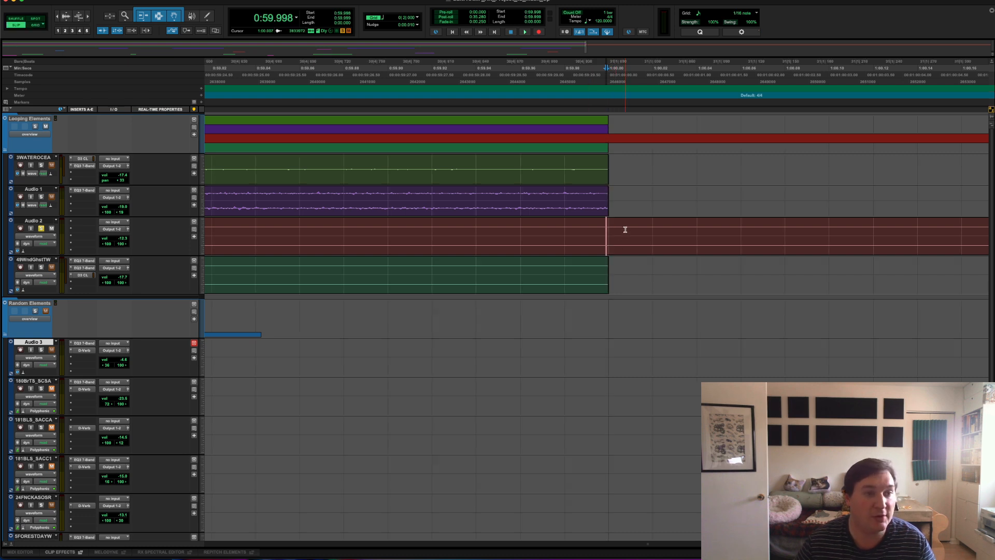
left_click(625, 229)
left_click(610, 227)
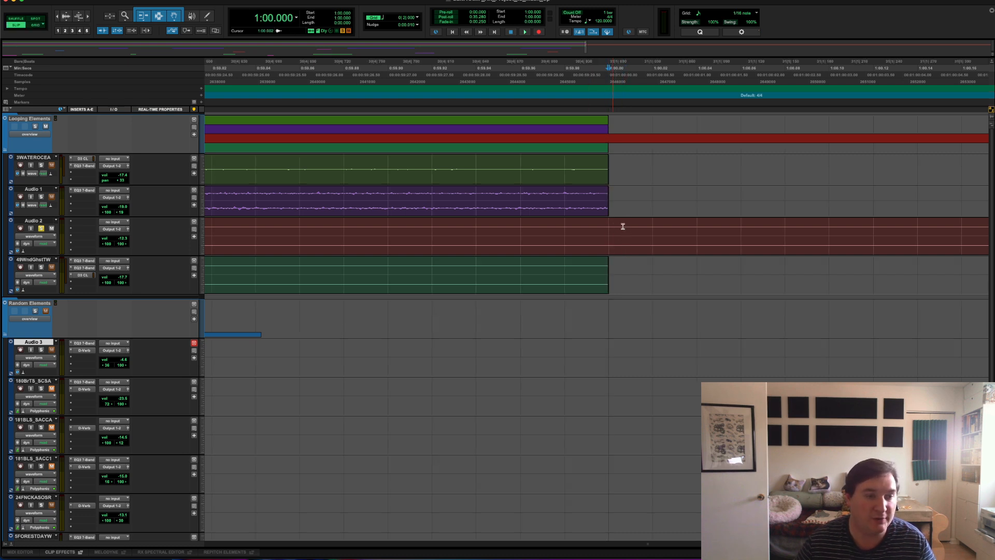
Step: Split the desert wind clip at 1:00.016, delete the remainder, and extend the clip's end to about 1:00.027
left_click(645, 227)
key("b")
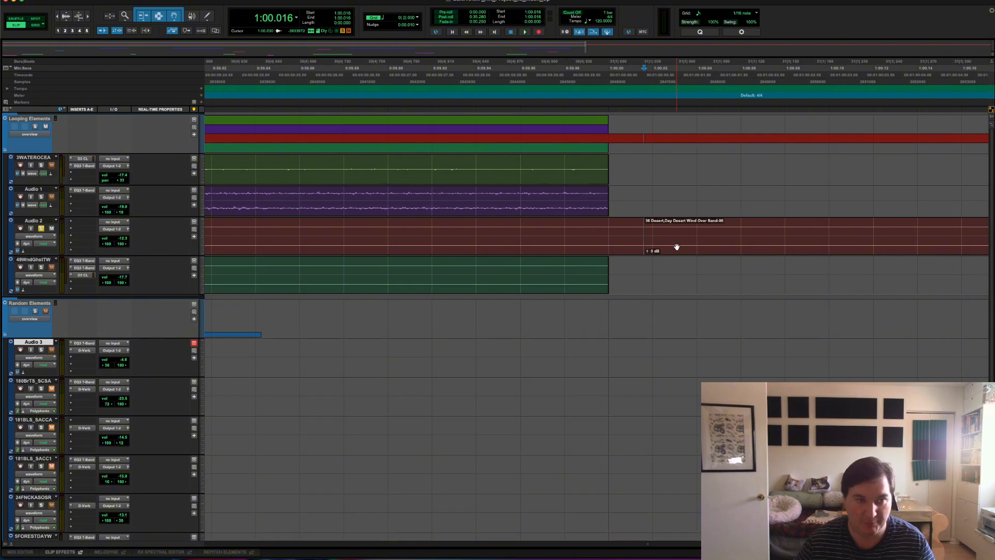
left_click(675, 247)
key("Delete")
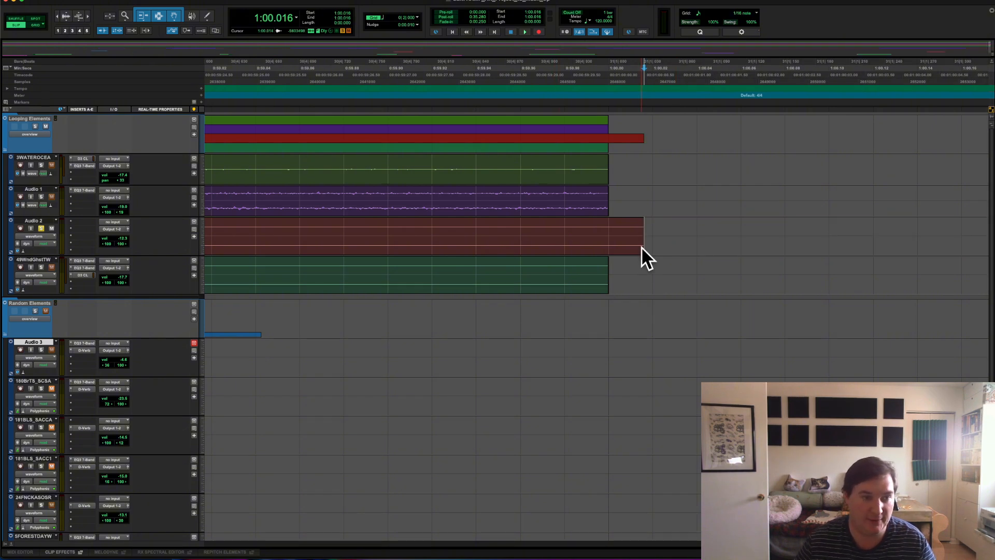
left_click_drag(639, 252, 669, 244)
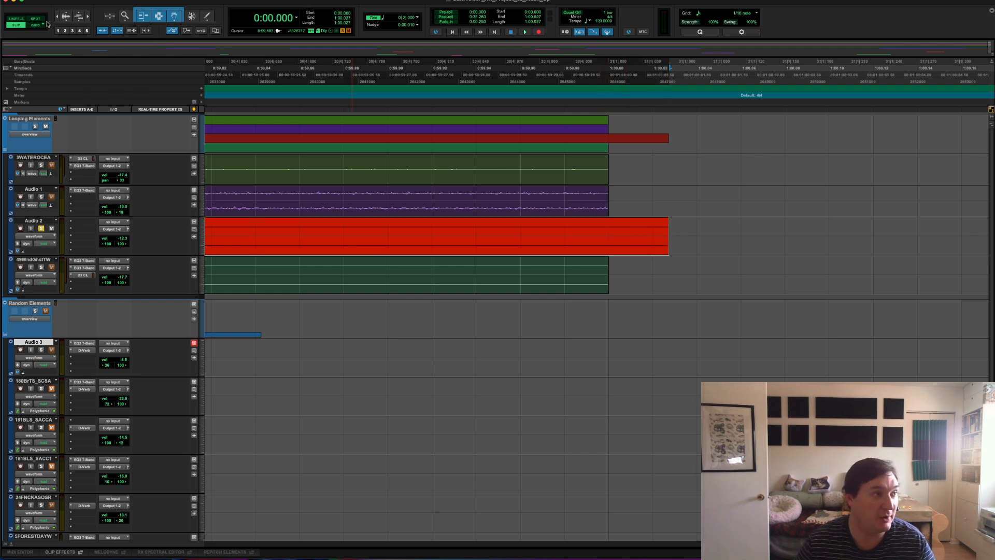
Step: In Grid mode, split the desert wind clip at 1:00.000 and delete the short piece after it
left_click(35, 25)
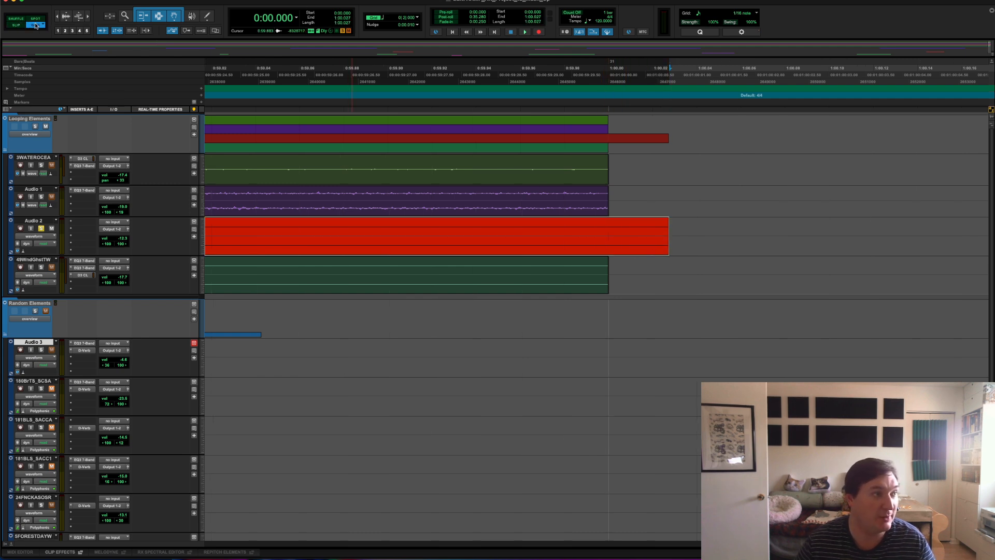
left_click(610, 230)
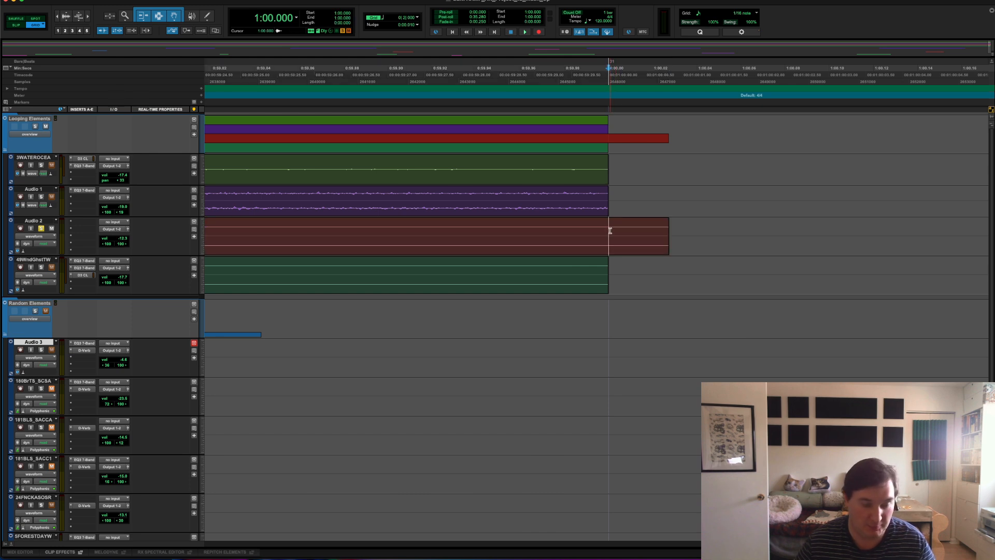
key("super+e")
left_click(632, 252)
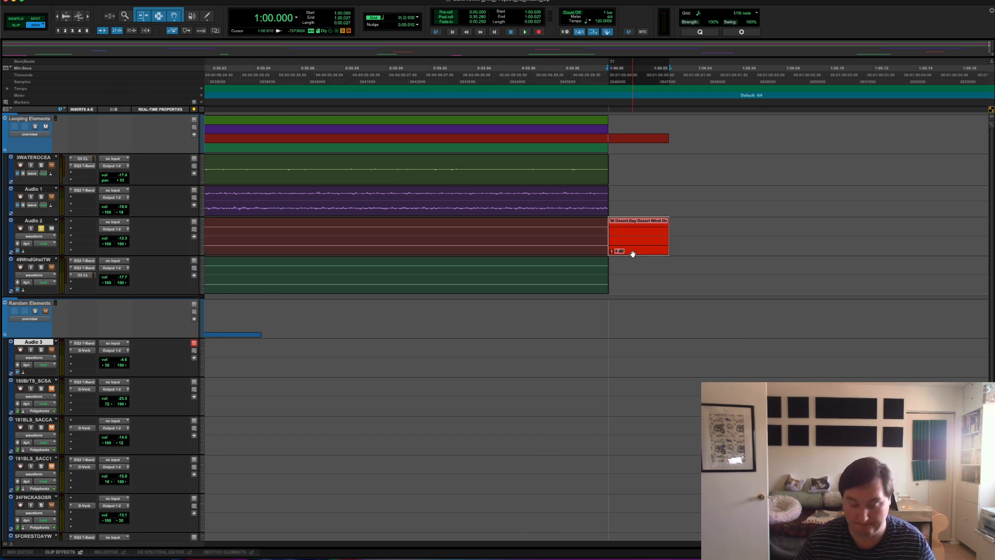
key("Delete")
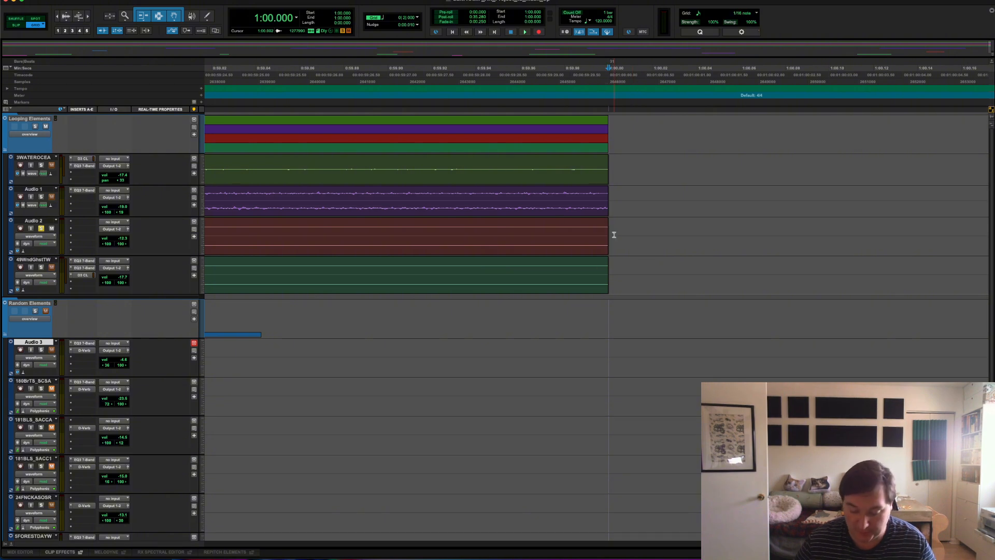
Step: Enlarge the Audio 2 track to fill the edit area and show the whole one-minute desert wind clip
key("r")
key("r")
key("r")
key("r")
key("r")
key("r")
key("r")
key("r")
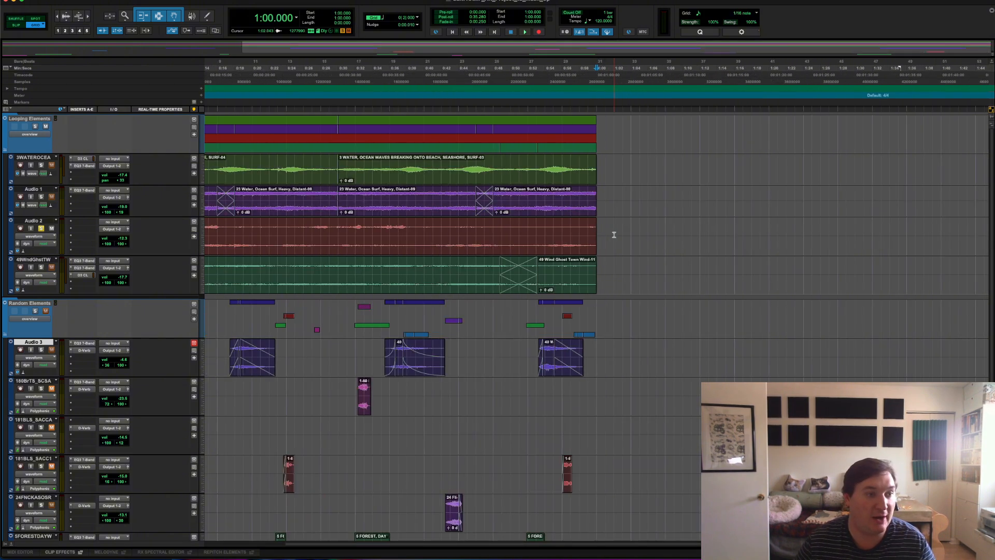
key("e")
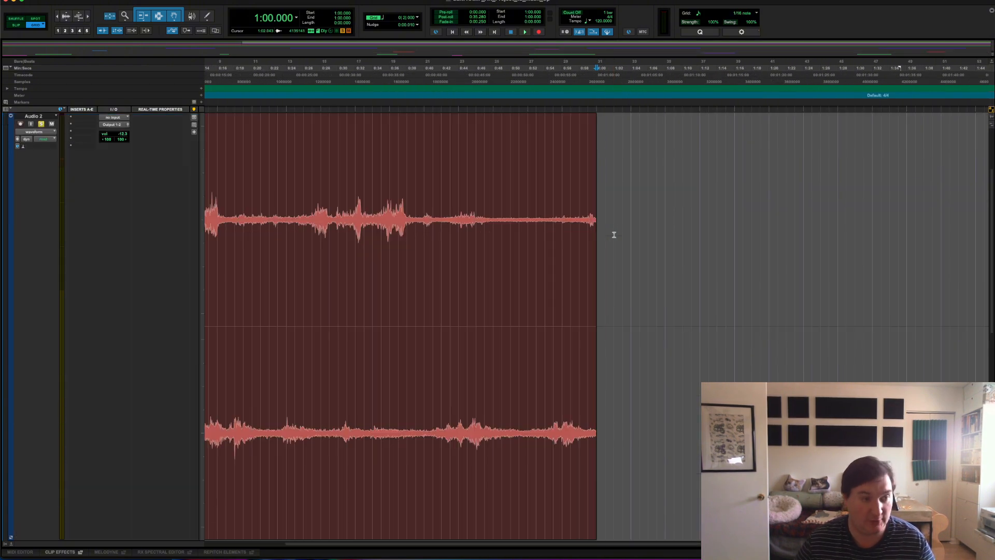
scroll(566, 231, "left", 5)
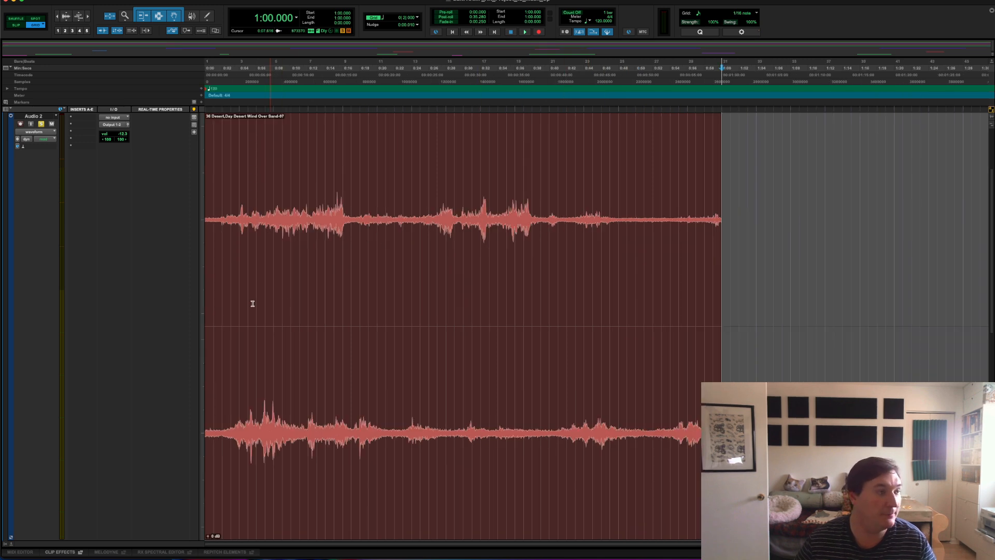
Step: Listen to the Audio 2 clip from 0:10.000 and from 0:37.000
left_click(291, 273)
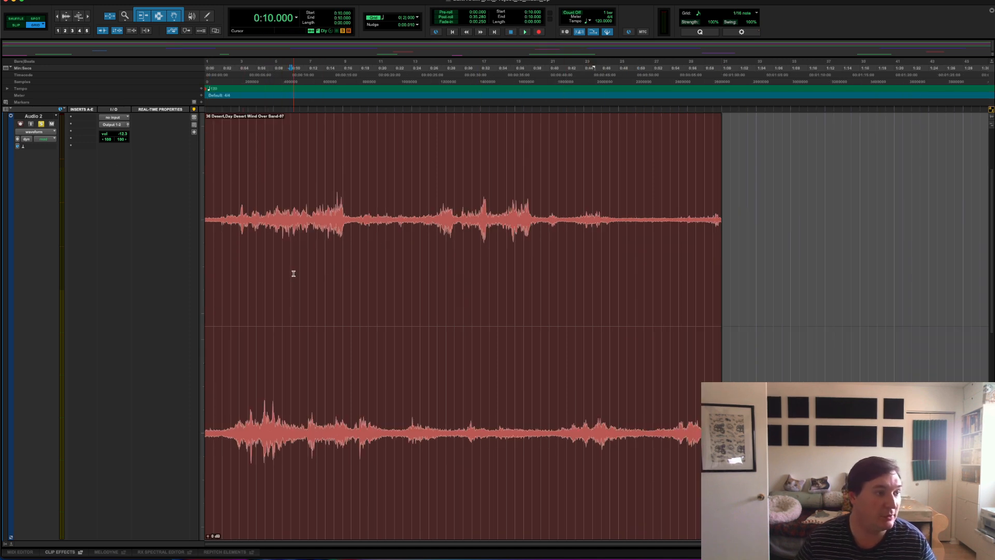
key("space")
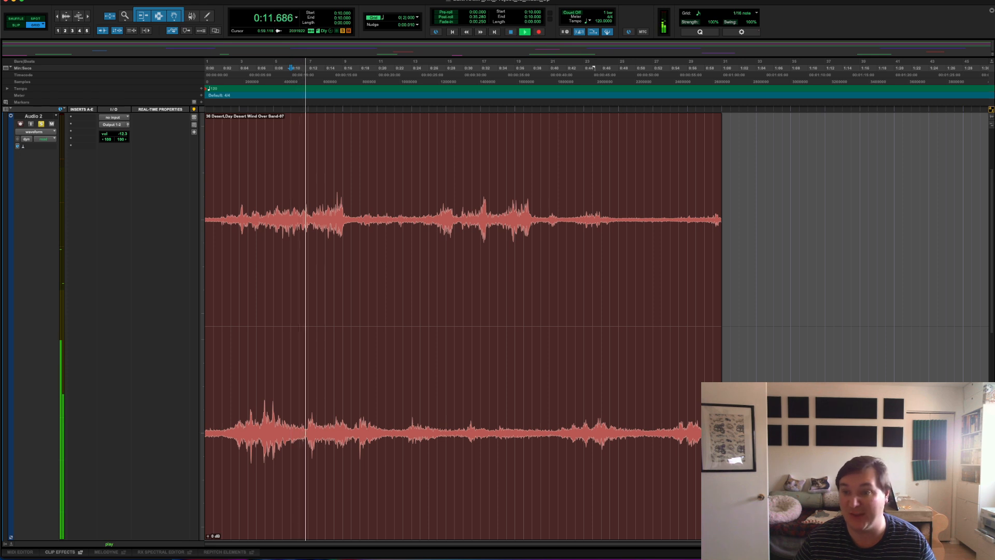
key("space")
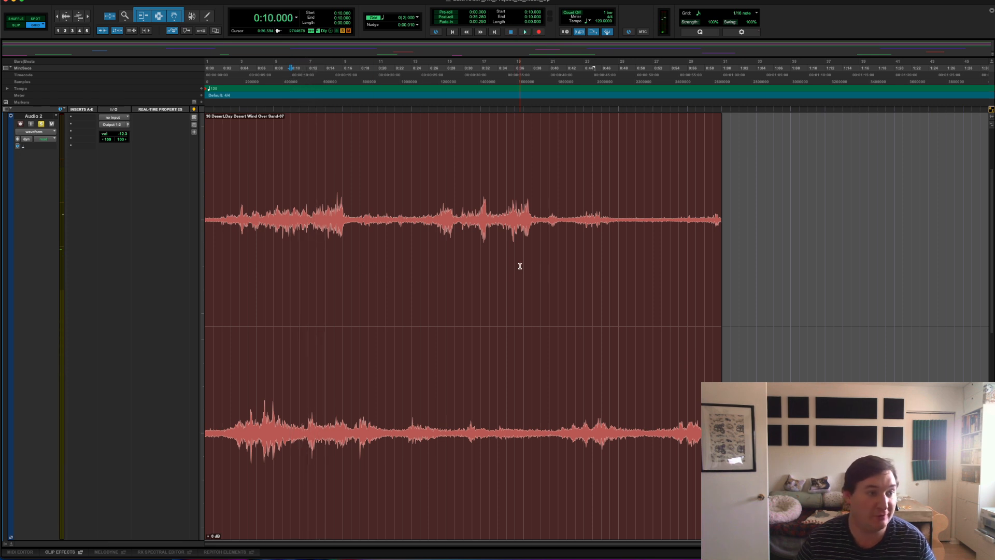
left_click(521, 265)
key("space")
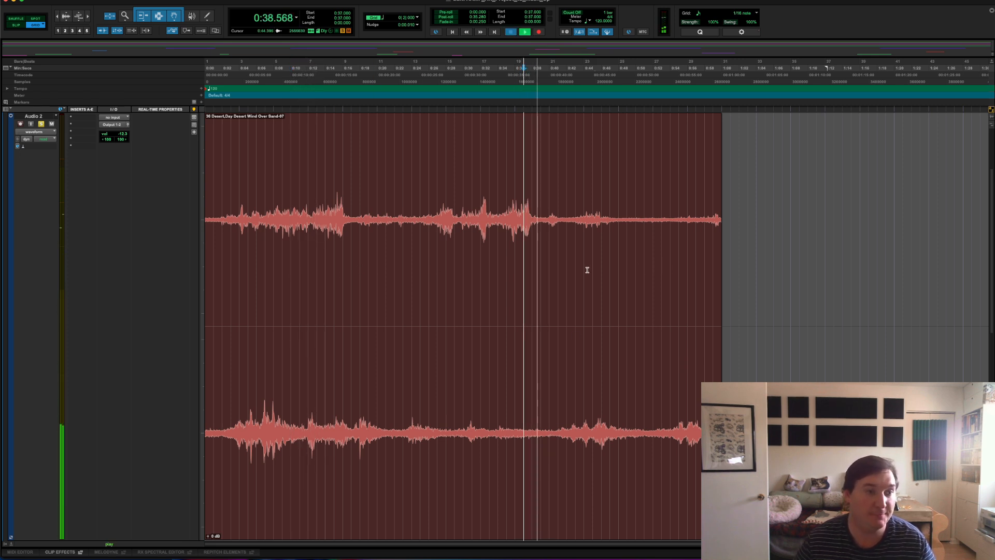
key("space")
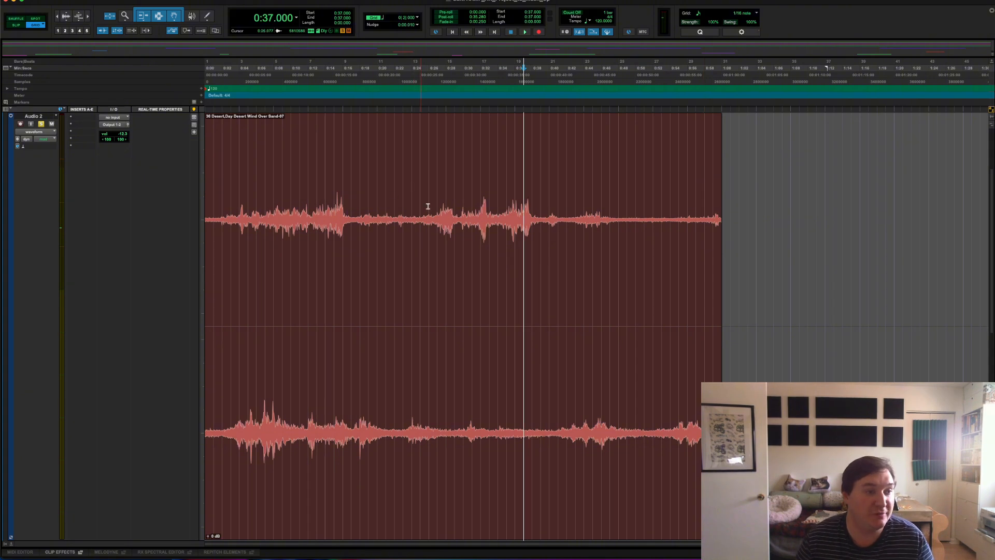
Step: Place the edit cursor at 0:25.000 in a quiet part of the desert wind clip and magnify the waveform to sample level
left_click(429, 216)
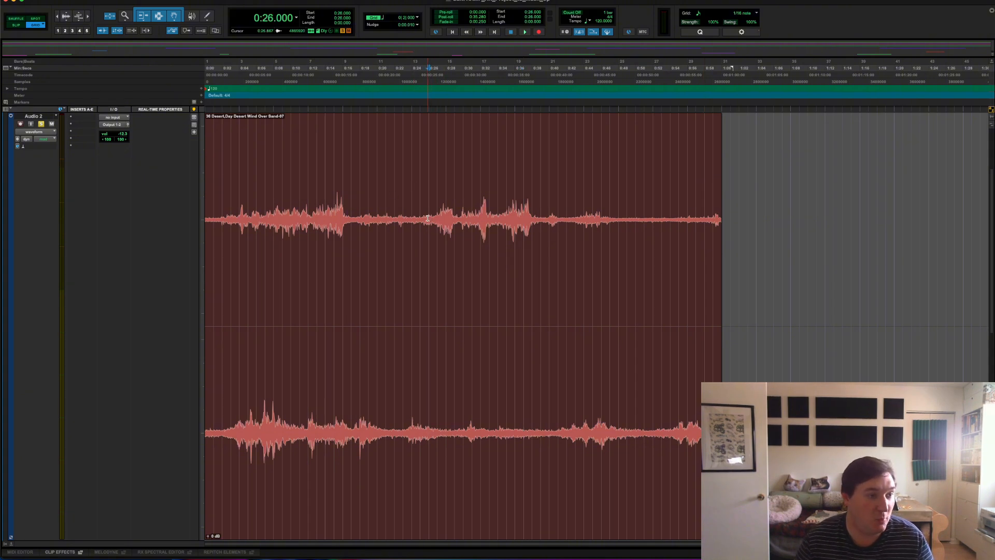
left_click(417, 216)
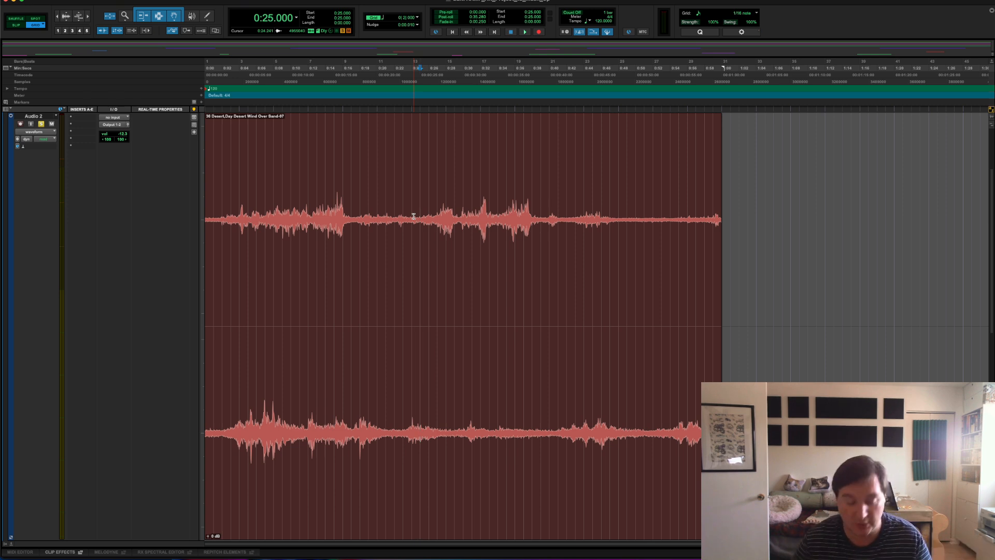
key("r")
key("r")
key("r")
key("r")
key("r")
key("r")
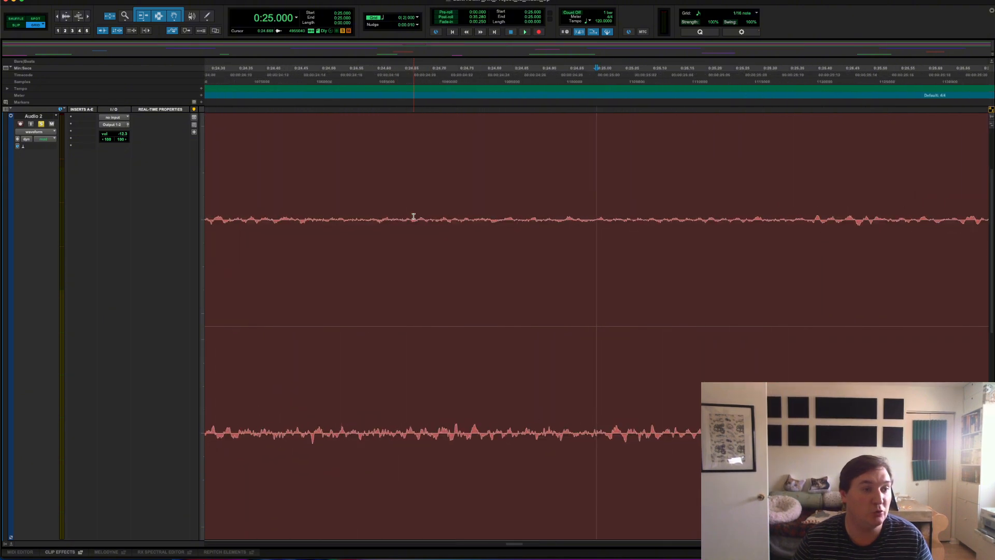
key("t")
key("t")
key("t")
key("t")
key("t")
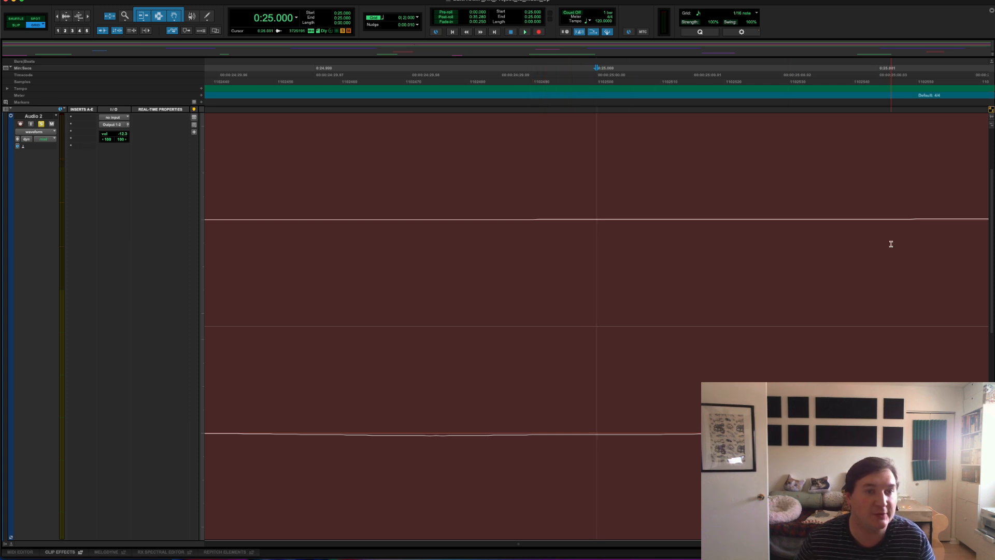
Step: In Slip mode, split the desert wind clip on Audio 2 at a zero crossing at 0:24.988
key("e")
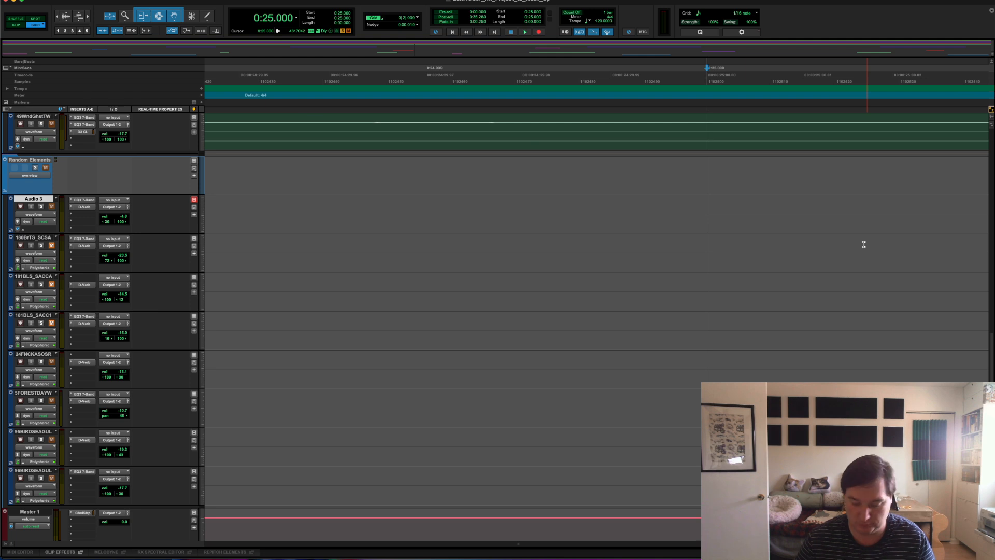
key("e")
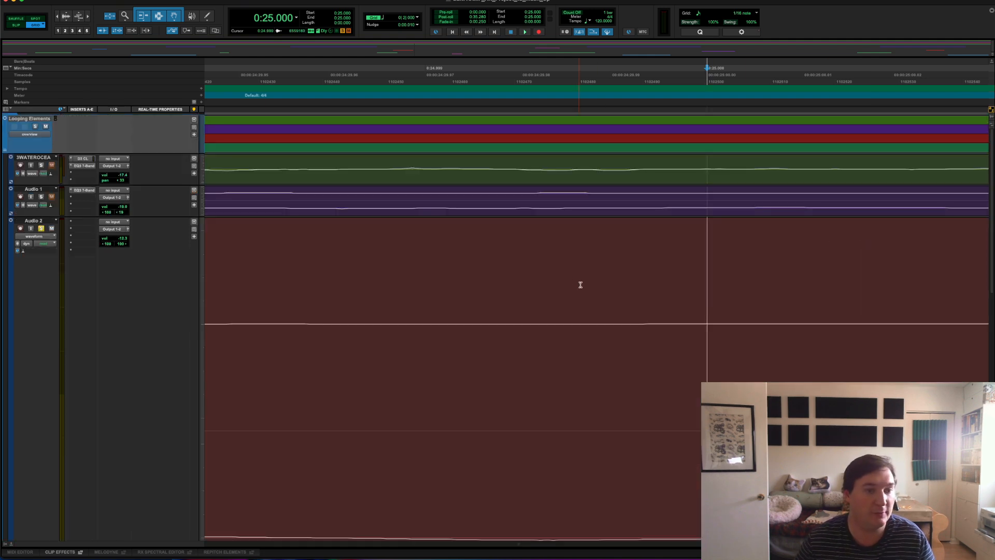
scroll(591, 309, "left", 5)
scroll(592, 309, "down", 2)
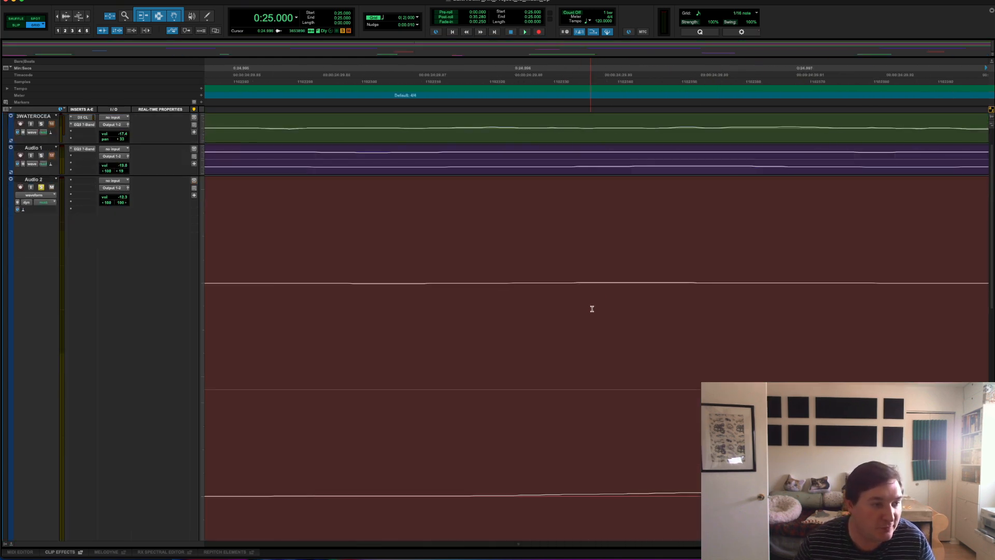
scroll(592, 309, "left", 2)
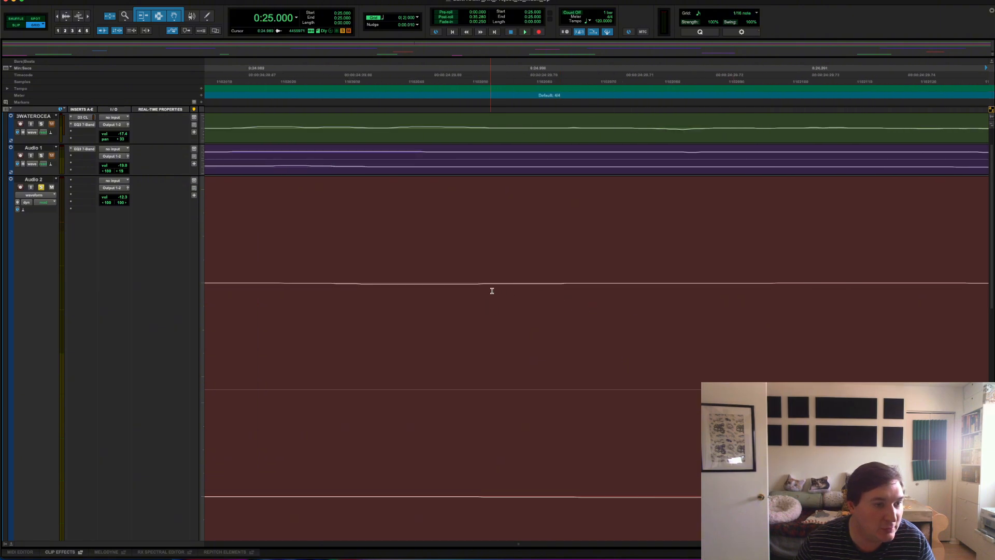
left_click(16, 26)
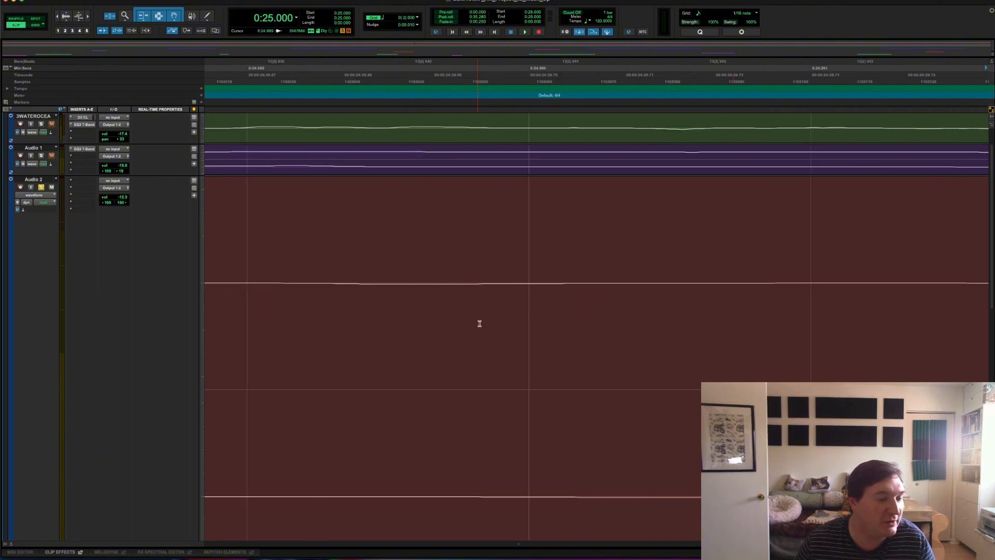
scroll(496, 302, "left", 5)
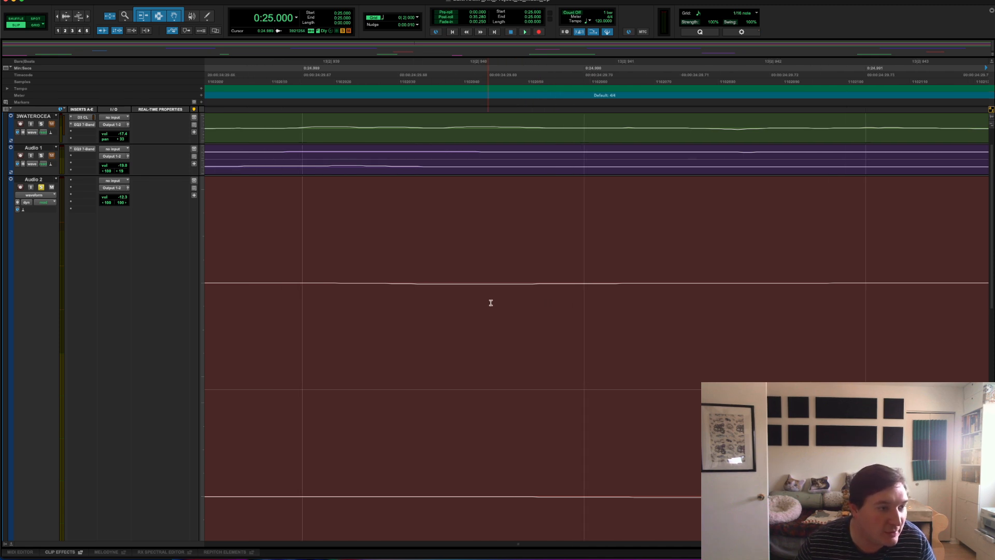
left_click(636, 293)
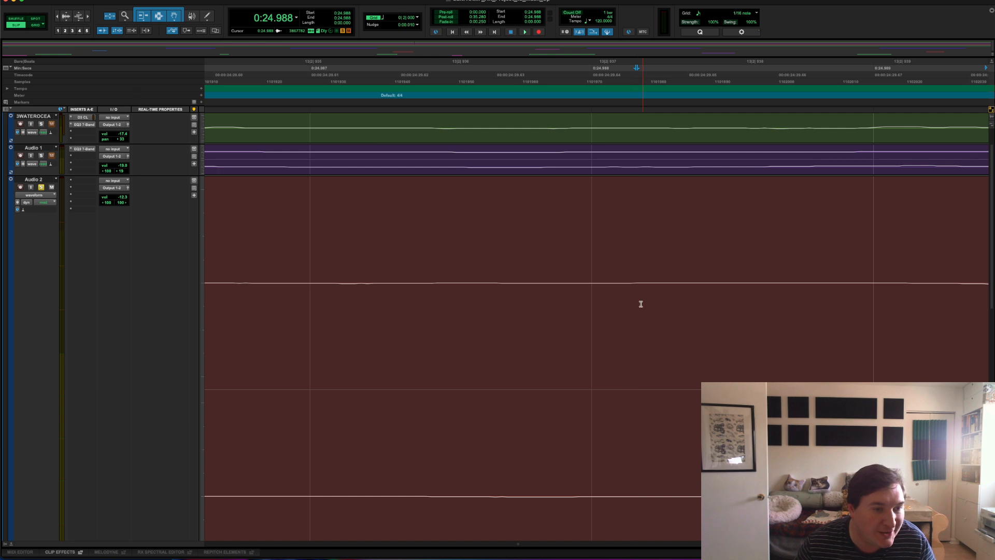
scroll(653, 333, "down", 3)
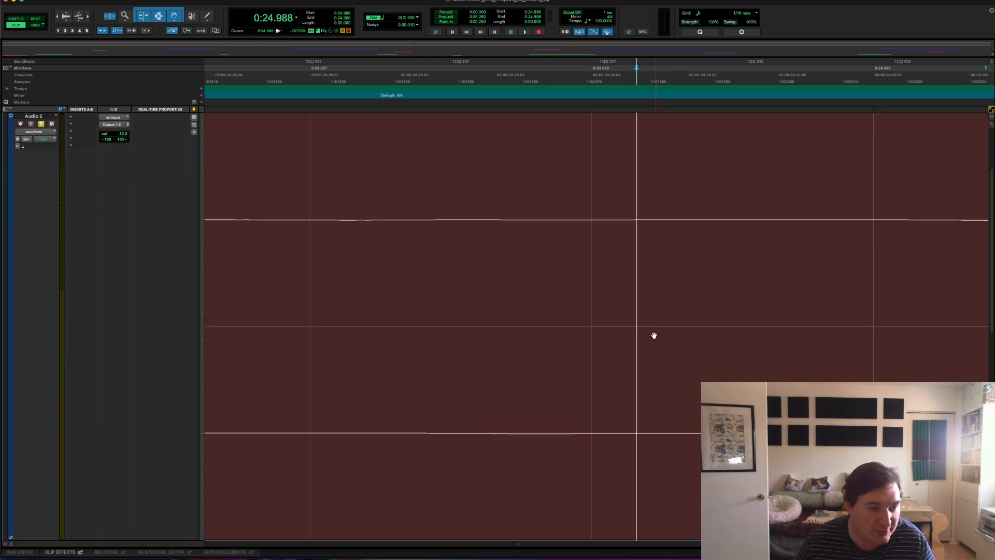
scroll(653, 335, "up", 3)
scroll(654, 334, "down", 2)
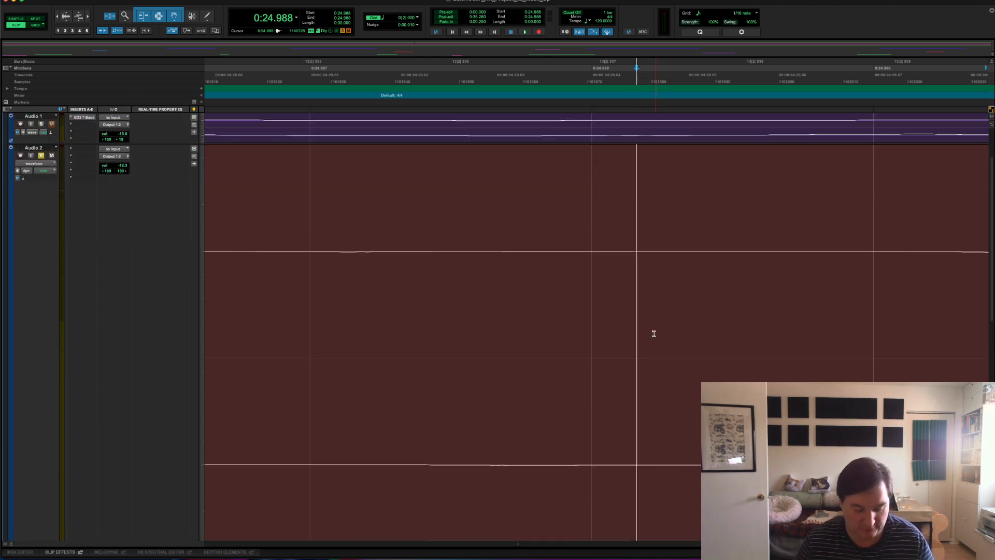
Step: Show the full one-minute arrangement and select the desert wind pieces to check the split on Audio 2
key("r")
key("r")
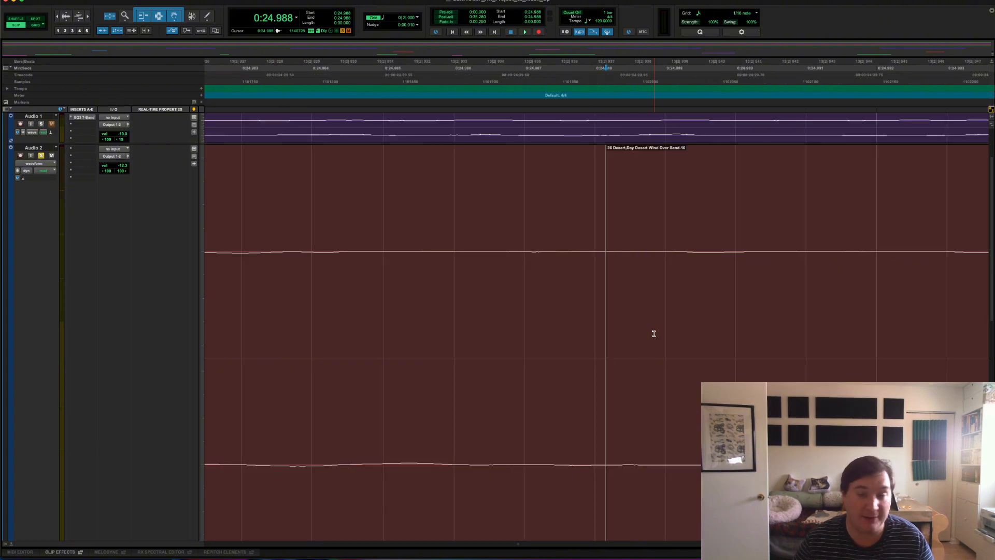
key("r")
key("r")
key("r")
key("r")
key("r")
key("r")
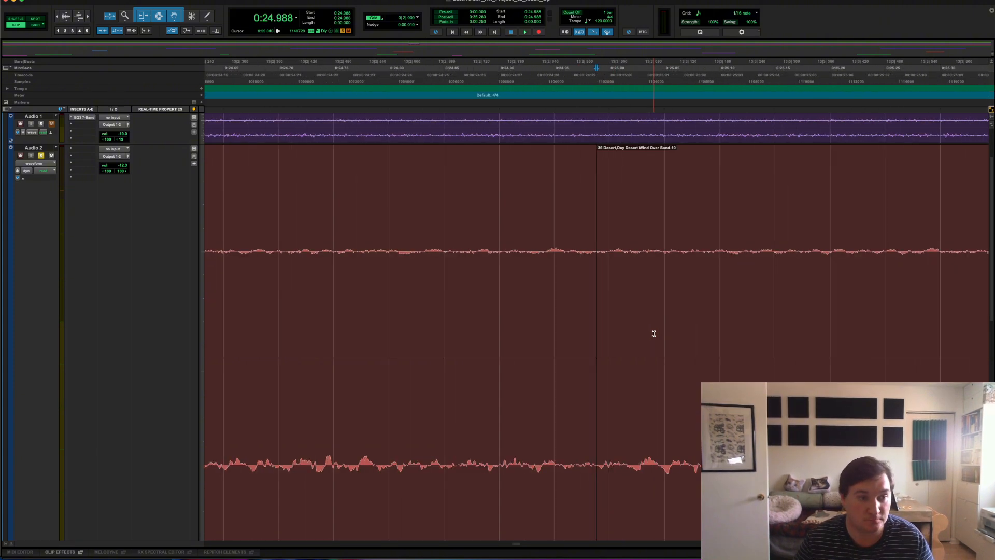
key("r")
key("r")
key("r")
key("r")
key("r")
key("r")
key("r")
key("r")
key("r")
key("t")
key("t")
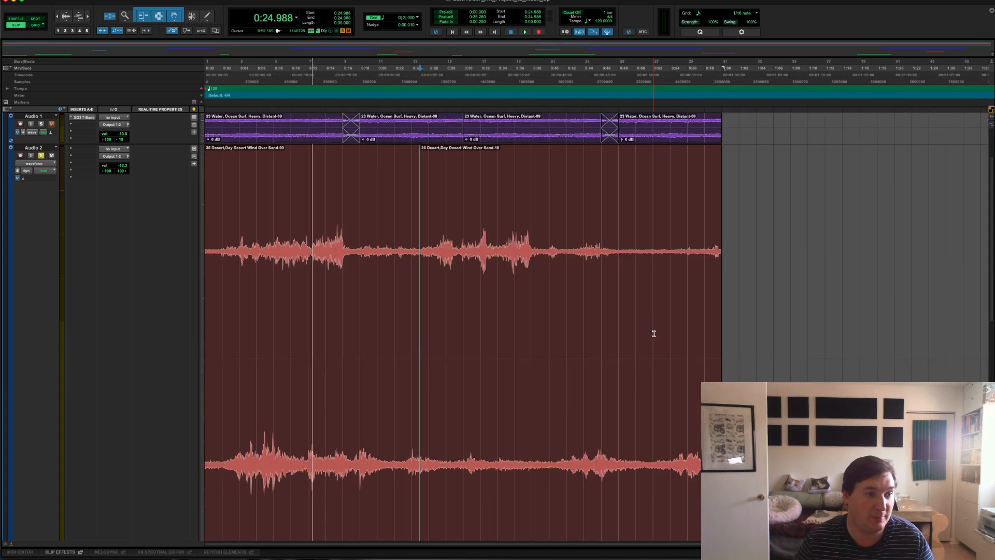
left_click(349, 425)
left_click(502, 399)
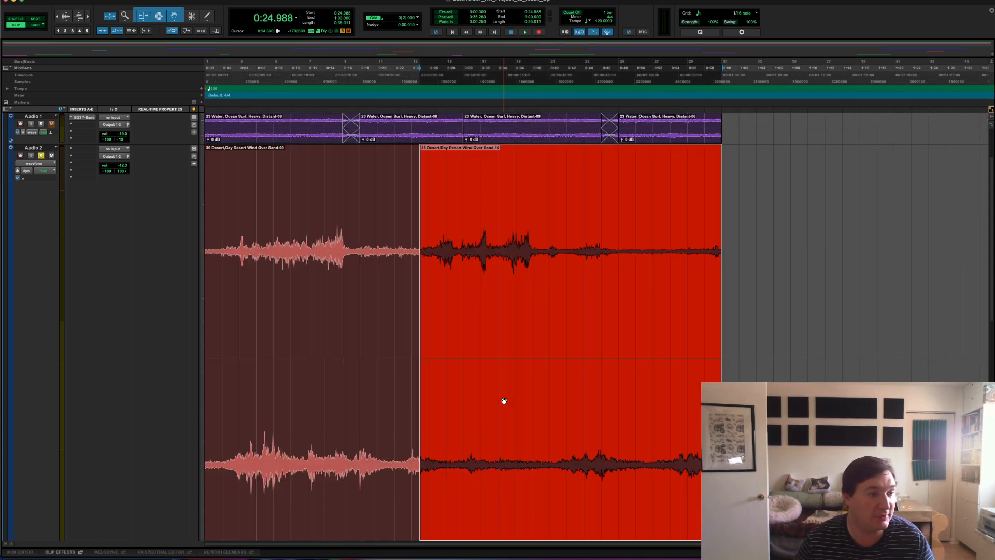
left_click(358, 398)
left_click(540, 398)
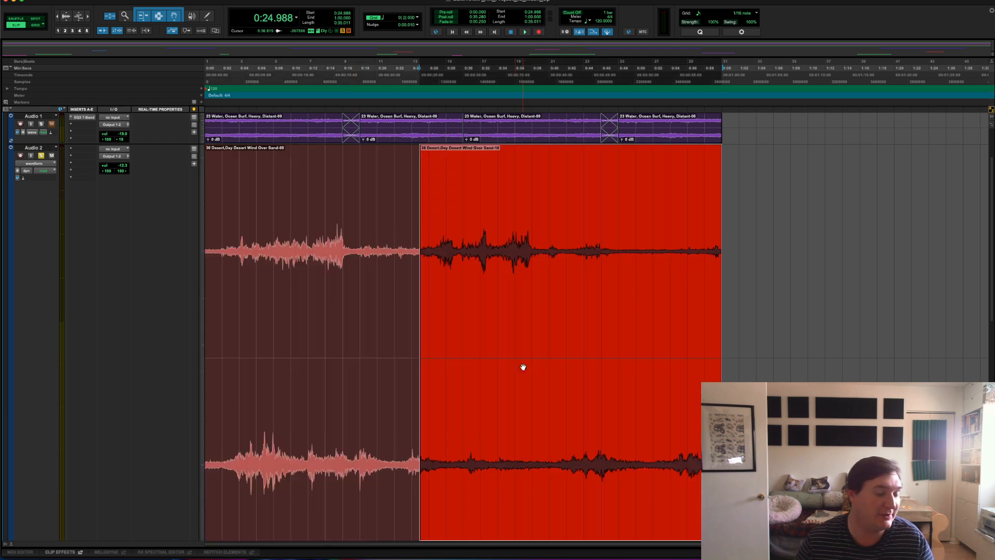
left_click(368, 355)
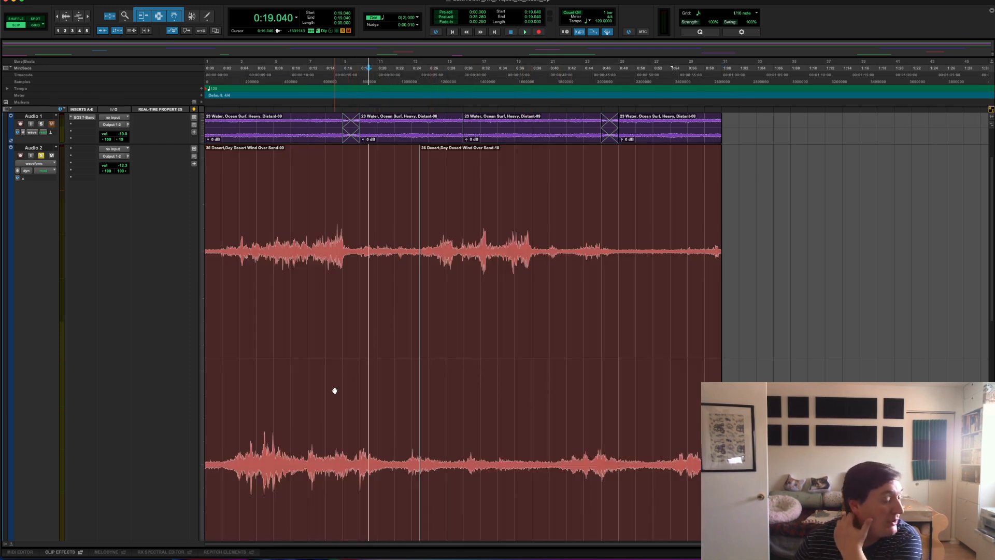
Step: Move the first desert wind piece beyond the end of the second piece, starting at 1:01.022
left_click_drag(332, 377, 879, 378)
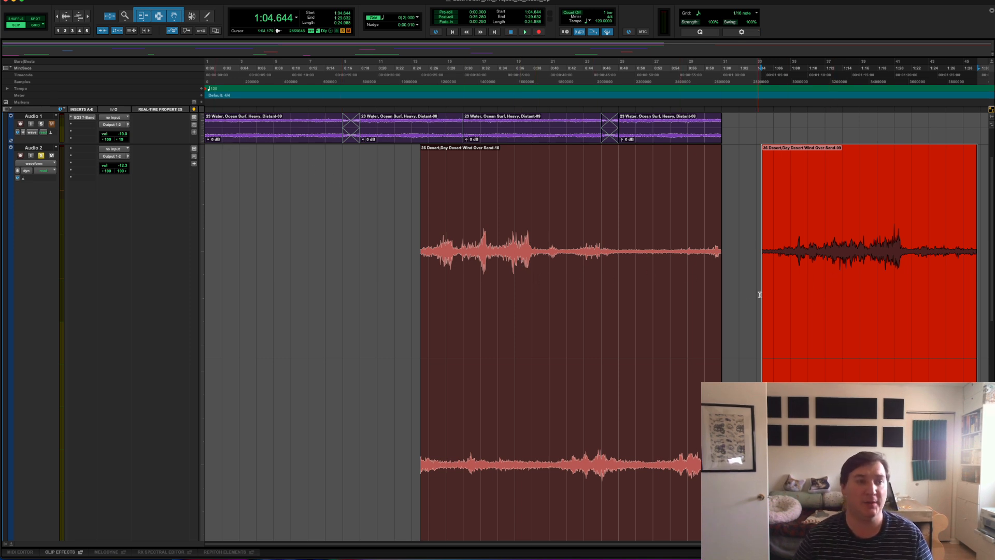
key("super+z")
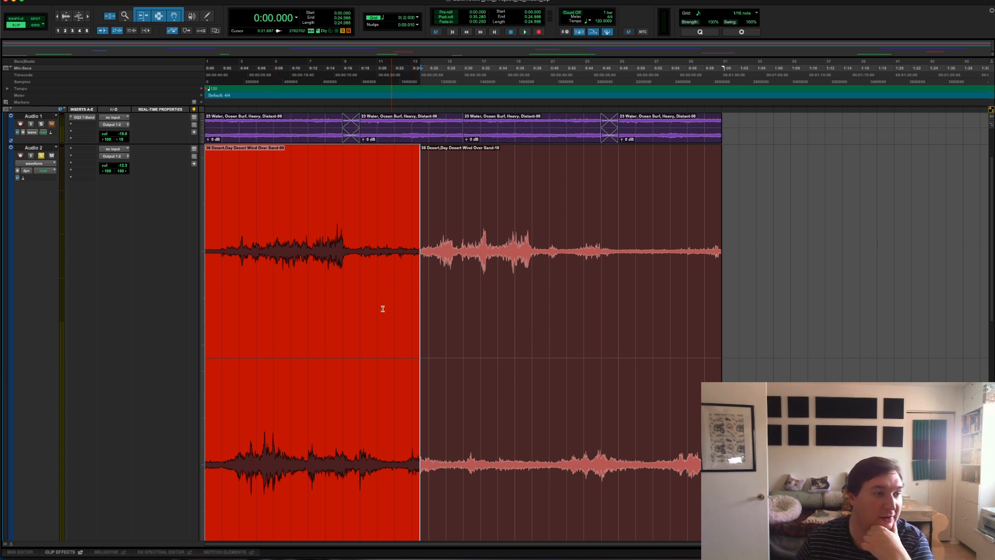
left_click_drag(362, 341, 385, 349)
left_click_drag(336, 381, 859, 367)
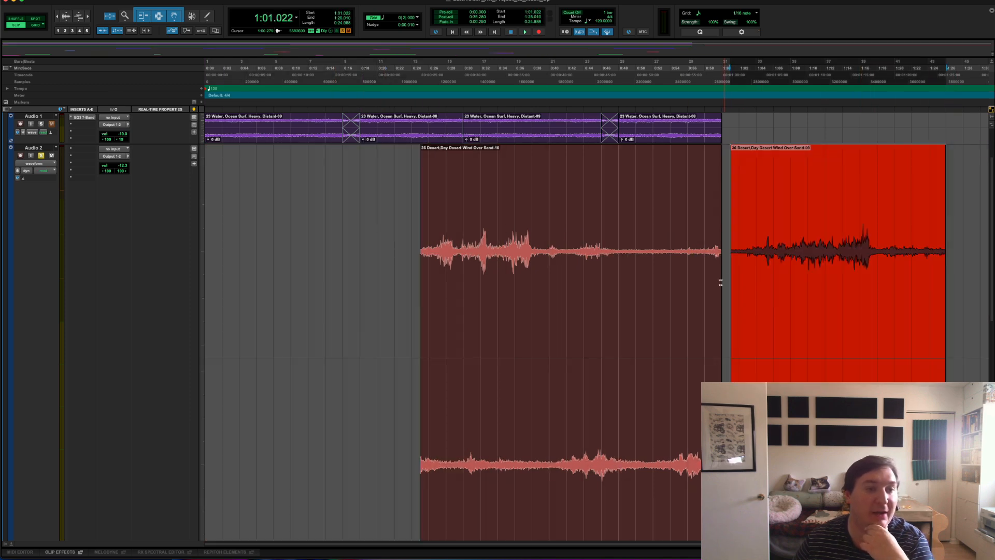
left_click(670, 322)
left_click(670, 348)
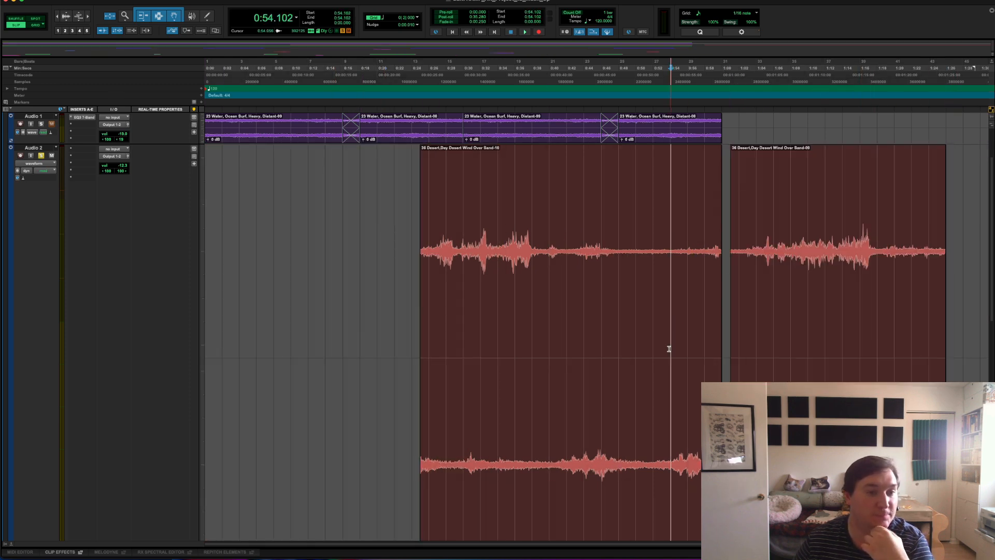
Step: Move the second desert wind piece to the session start and, in Shuffle mode, butt the other piece against its end at 0:35.011
left_click(625, 408)
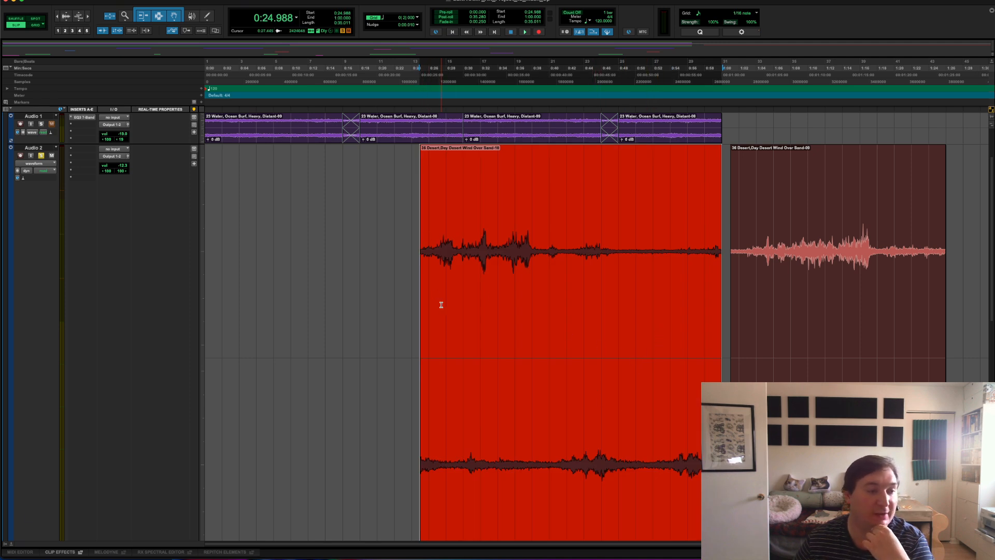
left_click_drag(511, 393, 278, 374)
left_click_drag(804, 390, 604, 398)
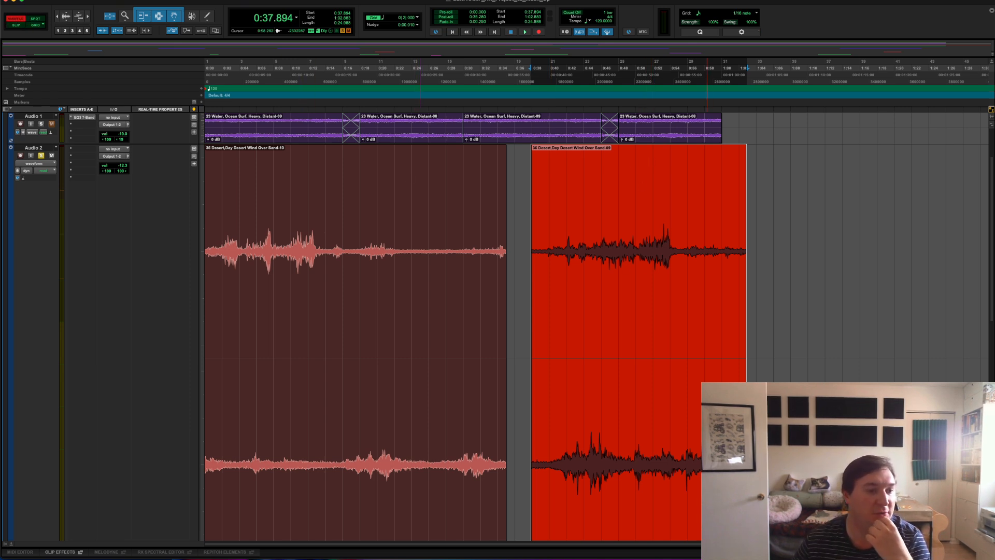
left_click_drag(541, 404, 517, 403)
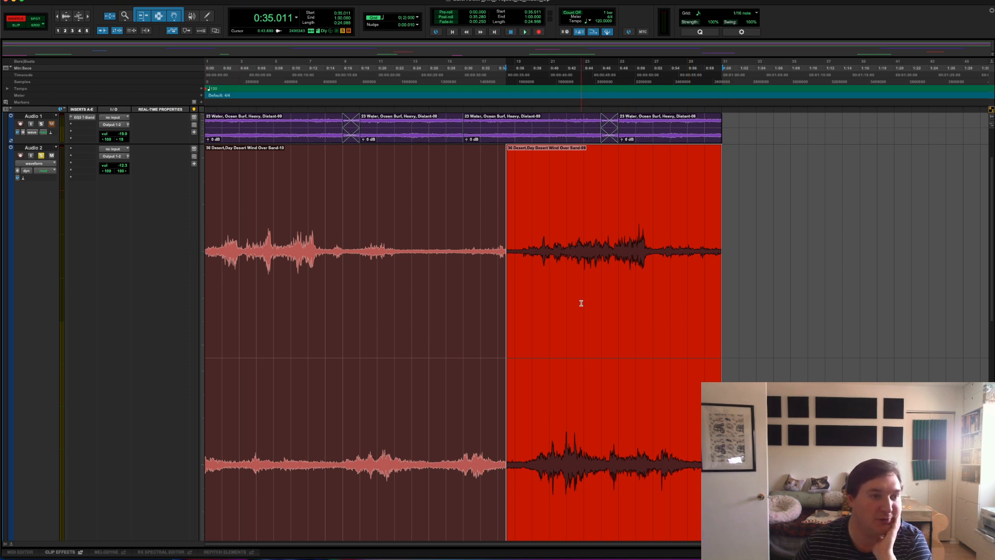
left_click(708, 302)
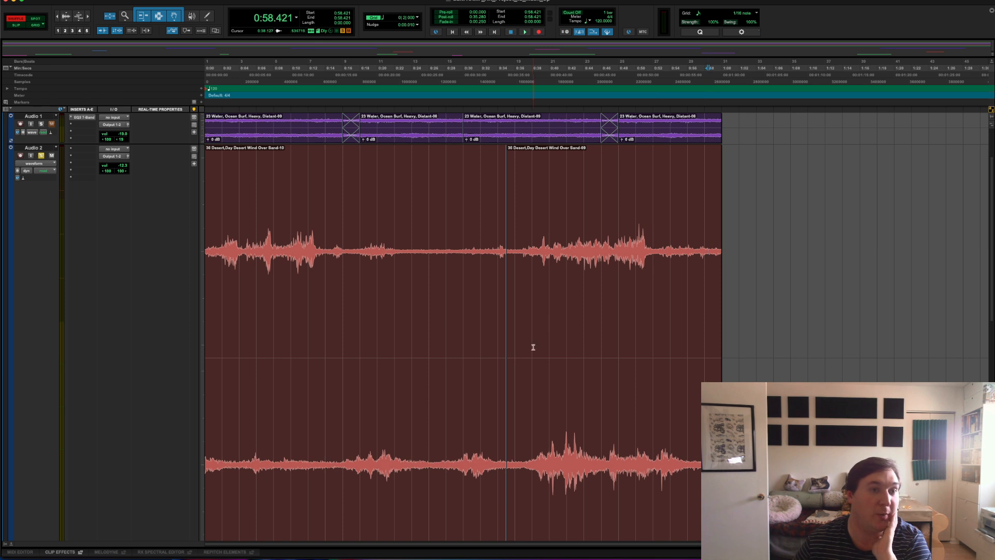
Step: Listen to the rearranged desert wind clips from 0:00.000 and near the loop's end from 0:56.842
left_click(486, 468)
left_click(540, 471, "shift")
key("space")
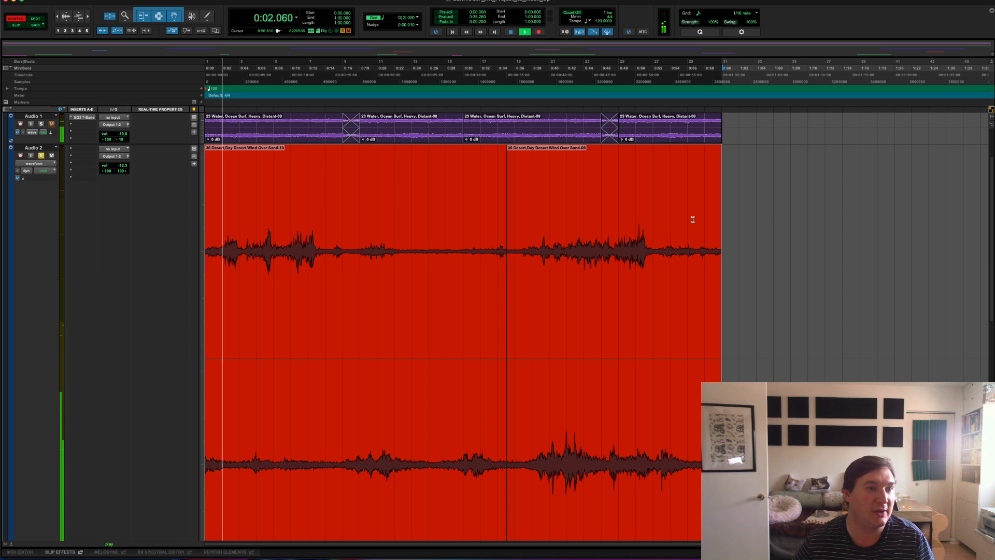
left_click(693, 199)
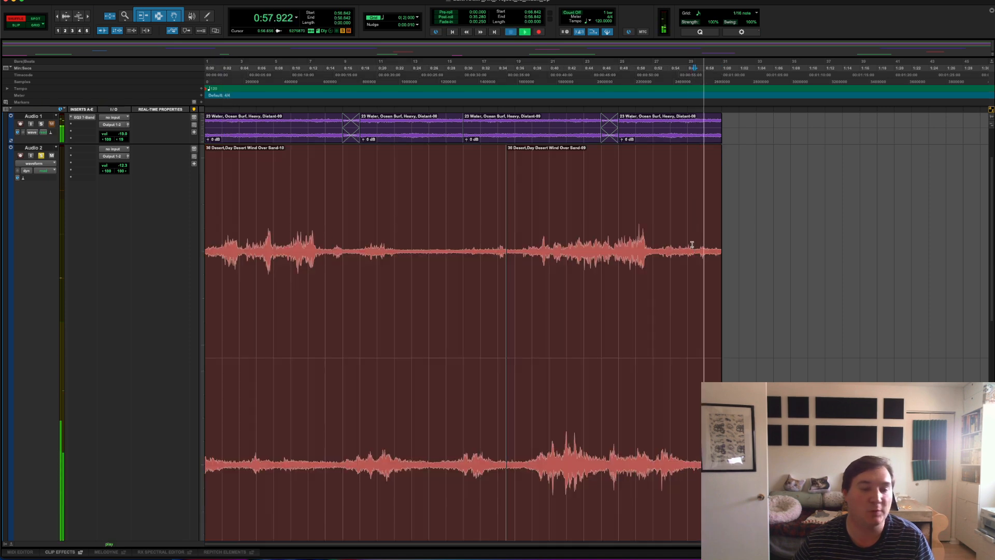
key("space")
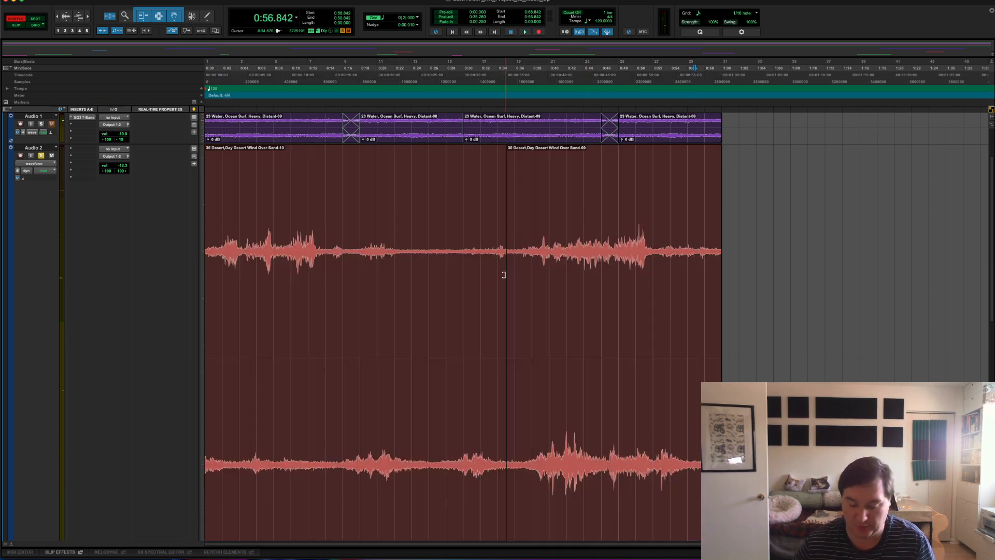
Step: Listen to the seam between the two desert wind pieces from 0:33.715 and from 0:32.554
left_click(493, 218)
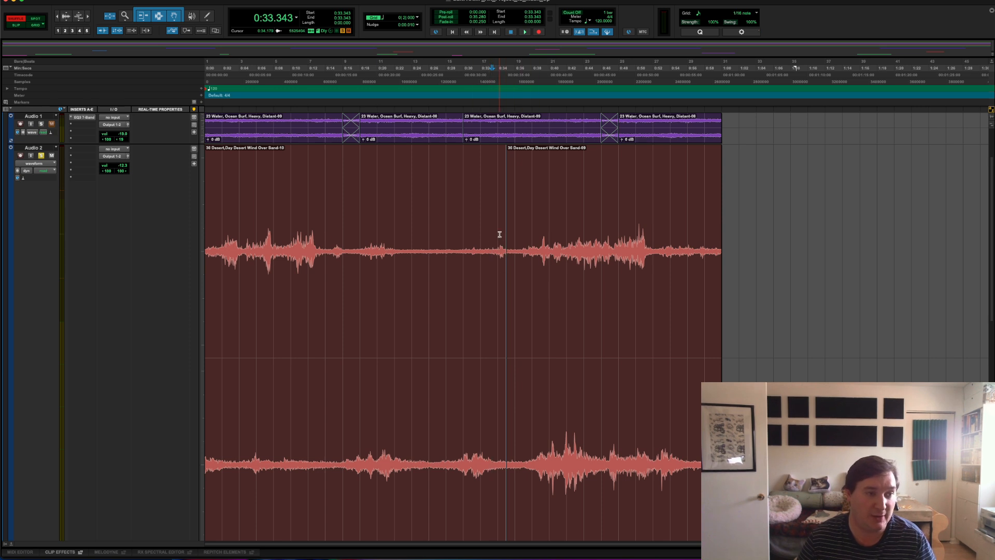
left_click(499, 234)
key("space")
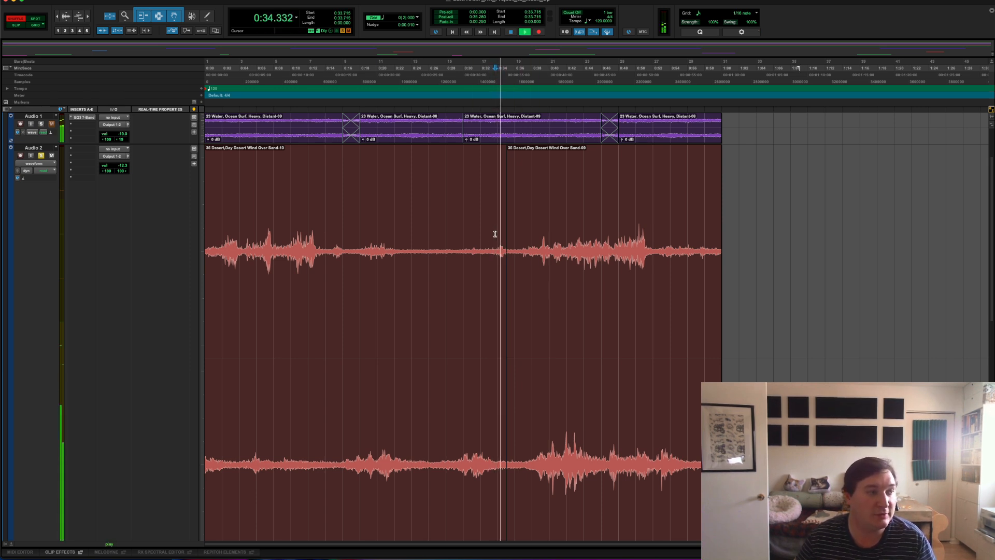
key("space")
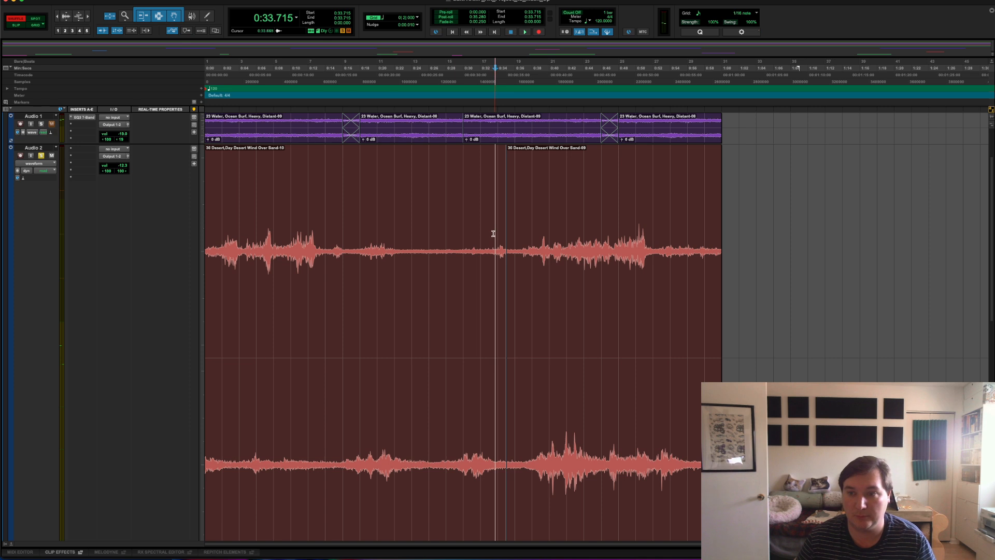
left_click(493, 233)
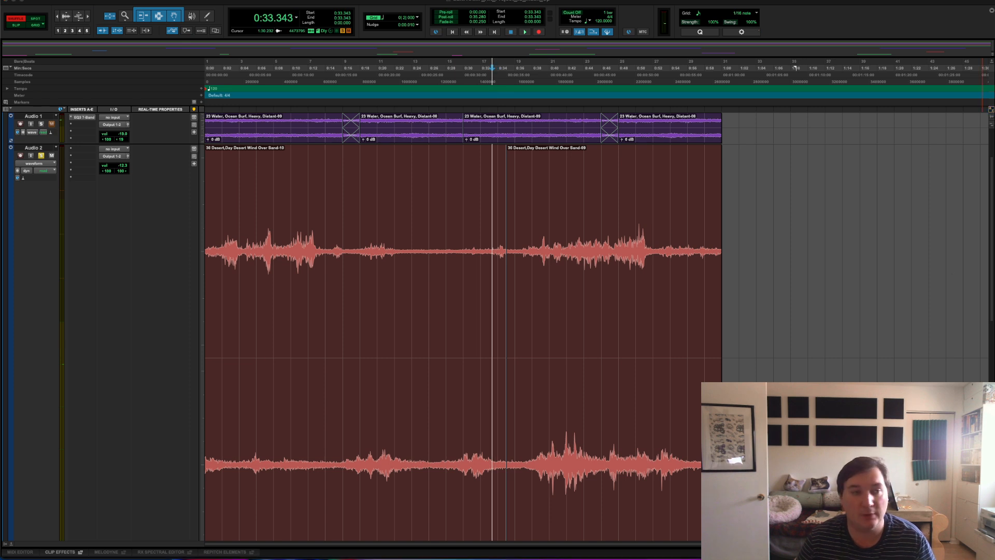
left_click(497, 228)
left_click(486, 227)
key("space")
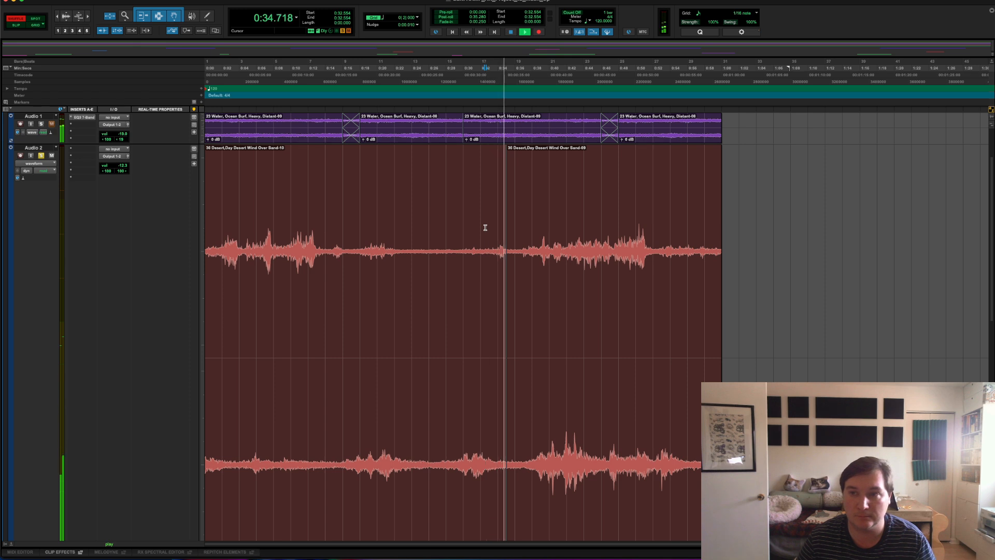
key("space")
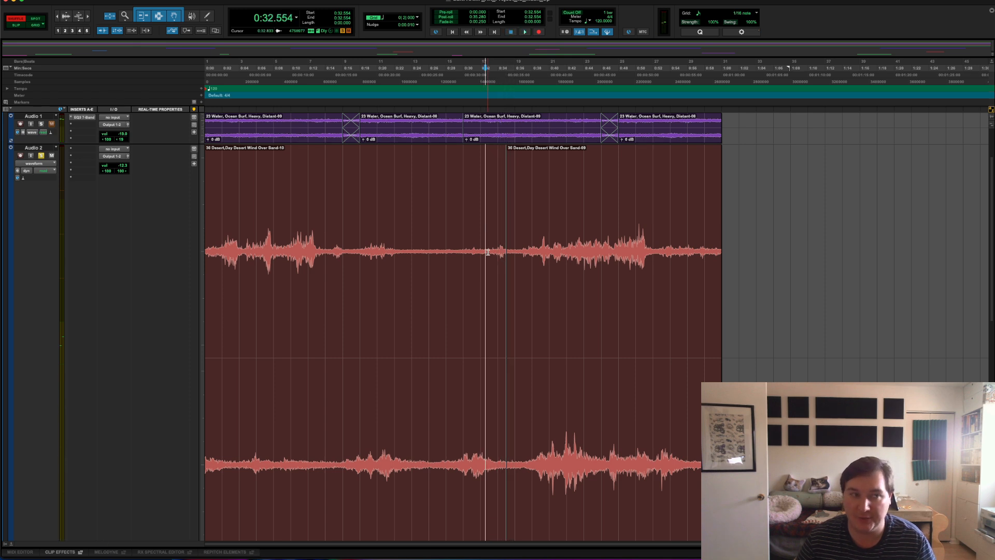
Step: Examine the waveform around the seam between the two desert wind pieces, then the full one-minute arrangement with the neighbouring loop tracks
key("super+bracketright")
key("super+bracketright")
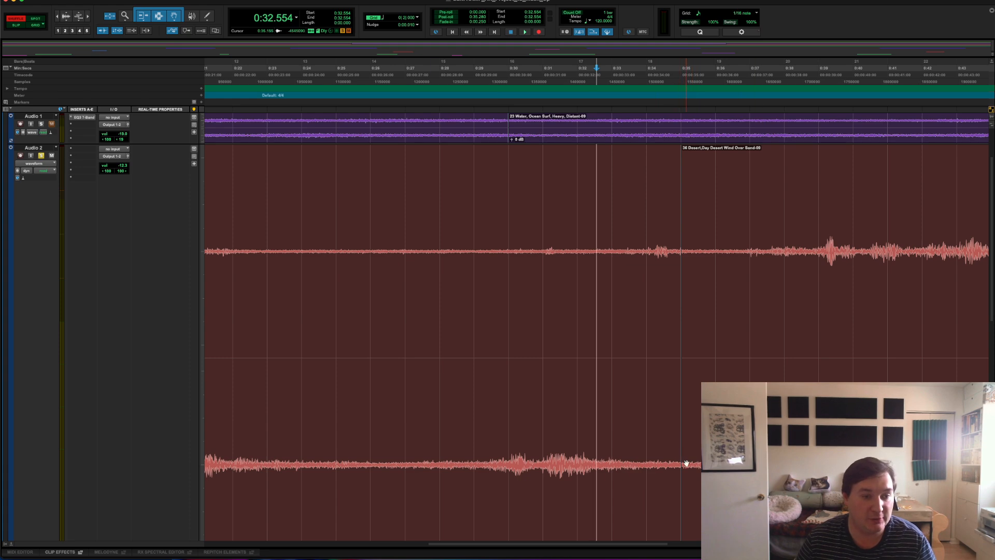
scroll(686, 462, "down", 10)
scroll(686, 411, "up", 10)
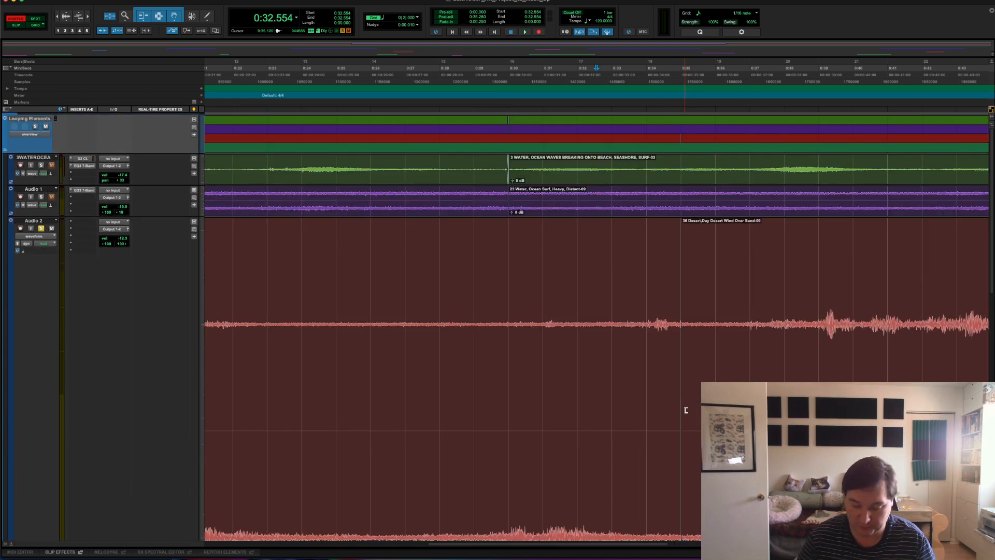
key("super+bracketleft")
key("super+bracketleft")
scroll(600, 413, "down", 10)
scroll(600, 415, "up", 10)
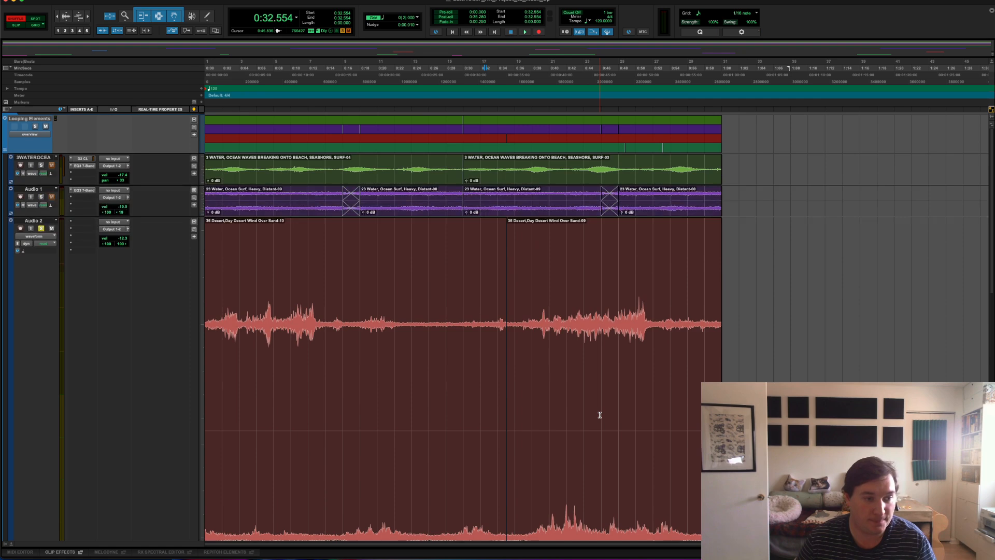
Step: Crossfade the seam between the two desert wind pieces on Audio 2 over about 0.2 s, starting at 0:34.914
key("e")
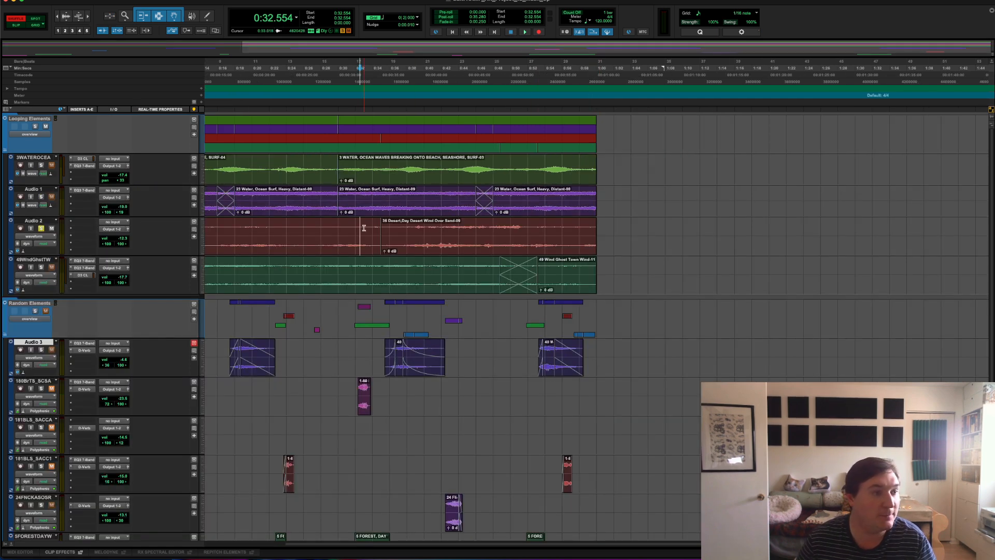
key("t")
key("t")
key("t")
key("t")
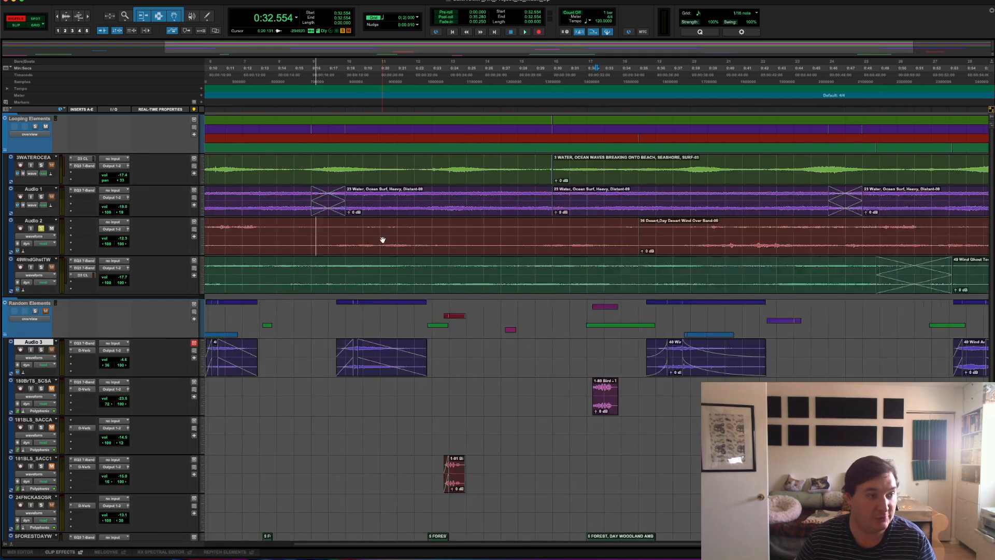
scroll(613, 254, "right", 10)
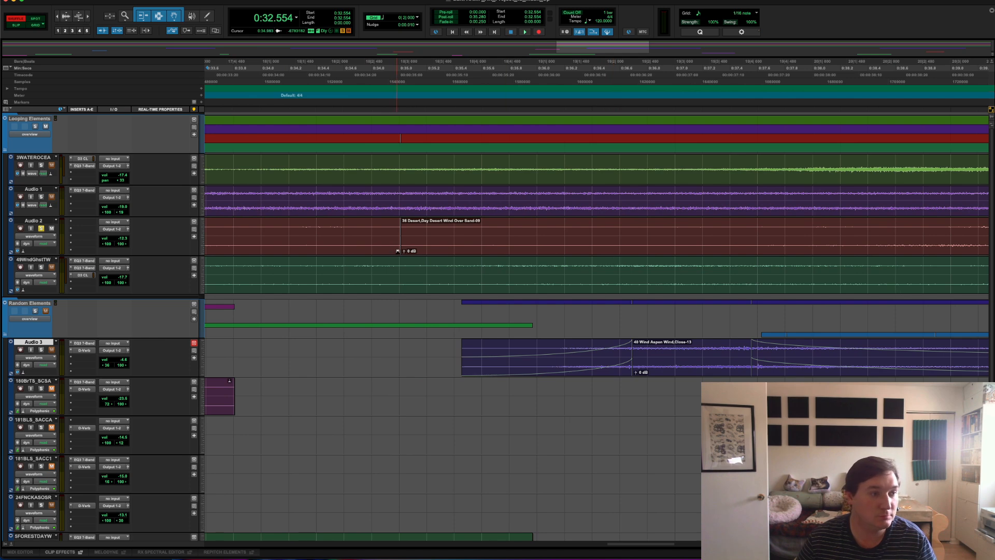
left_click_drag(400, 251, 387, 250)
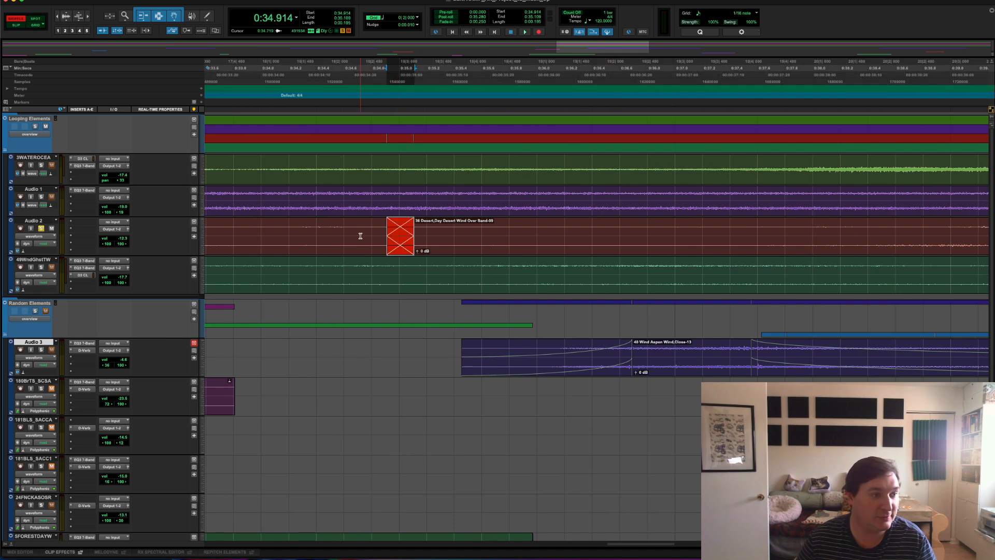
Step: Listen across the short desert wind crossfade from 0:34.490 and from 0:34.649
left_click(329, 229)
key("space")
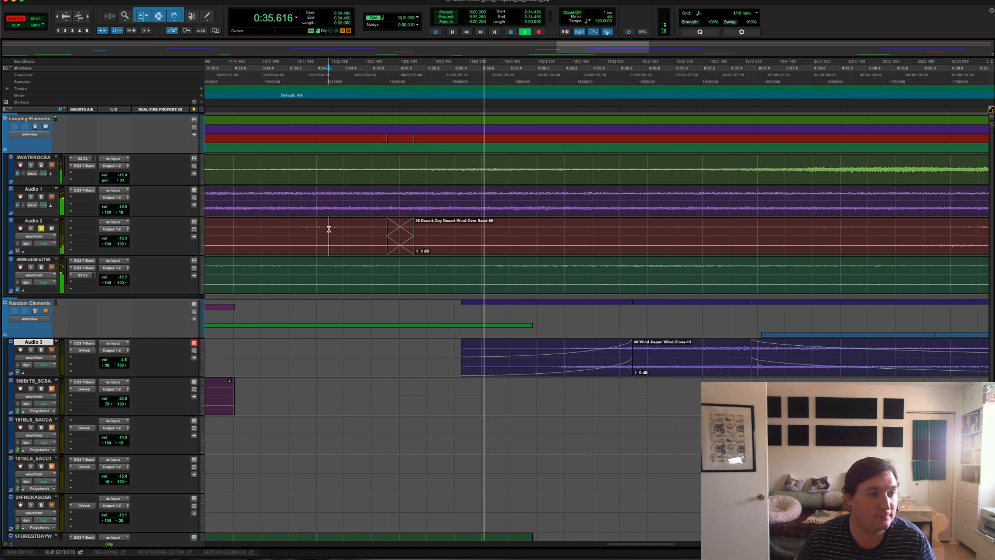
key("space")
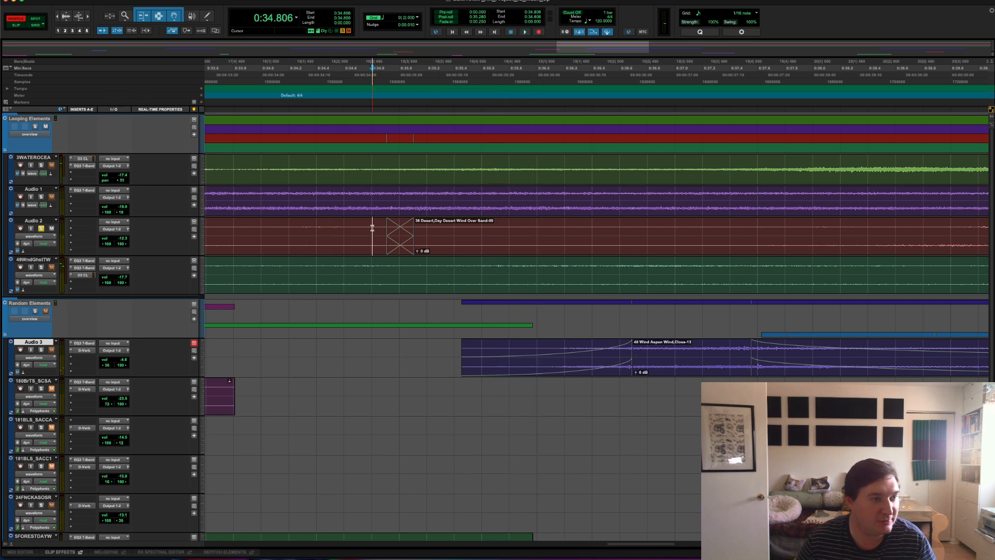
left_click(351, 228)
key("space")
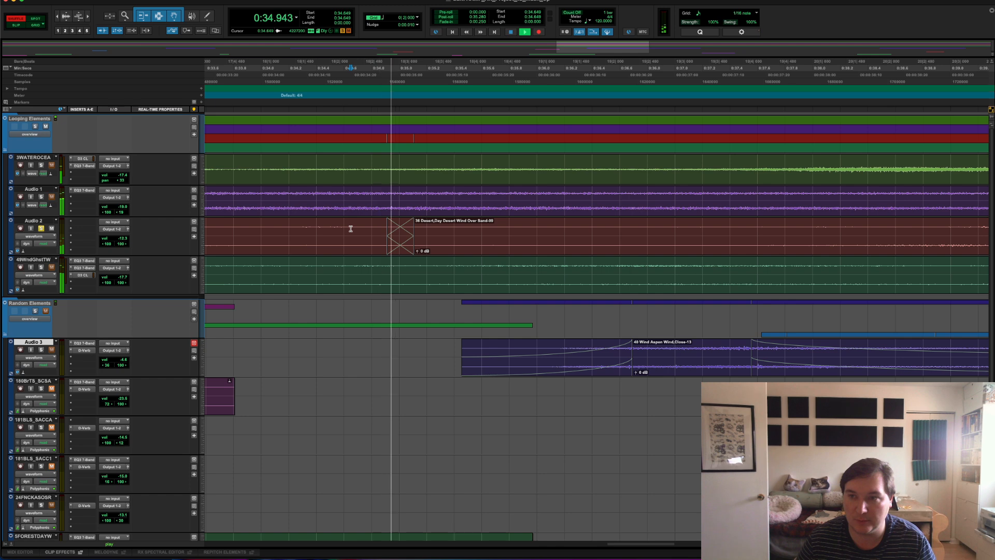
key("space")
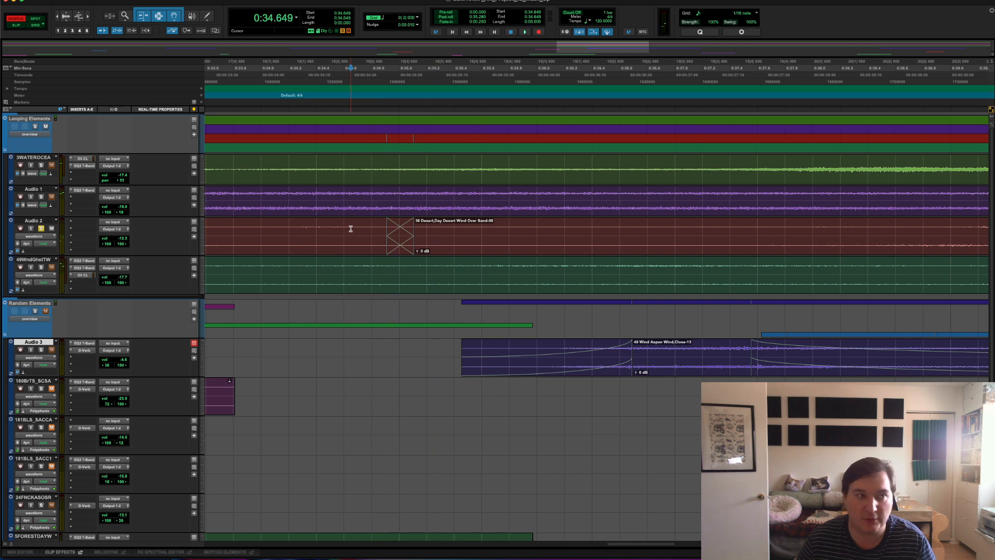
key("space")
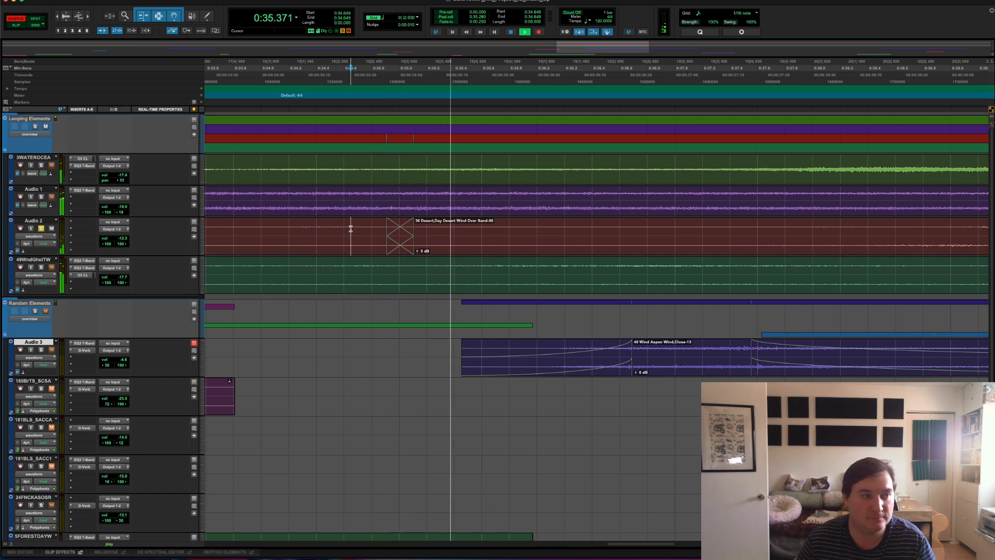
key("space")
Step: Try to extend the second desert wind piece's start earlier, and undo both that trim and the short crossfade
key("r")
key("r")
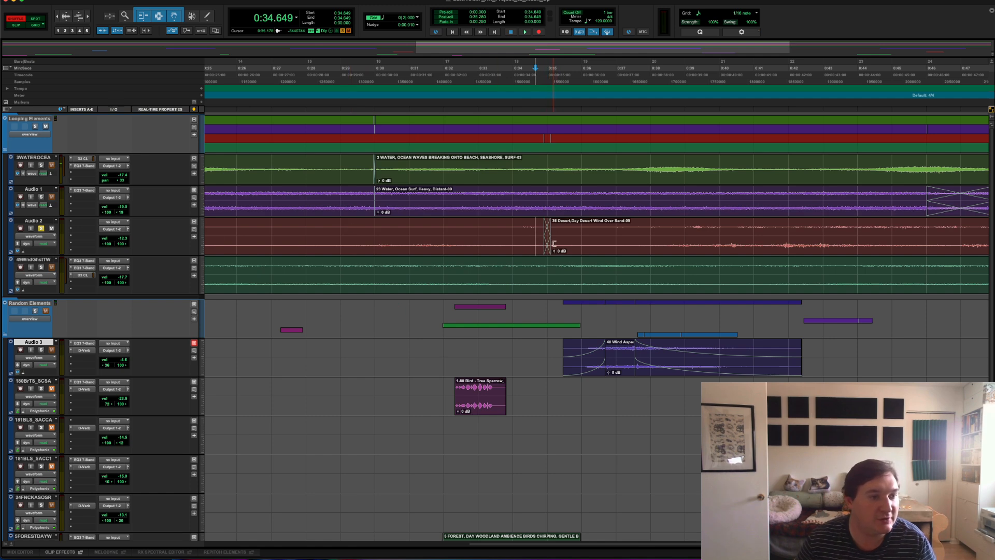
left_click_drag(554, 243, 509, 245)
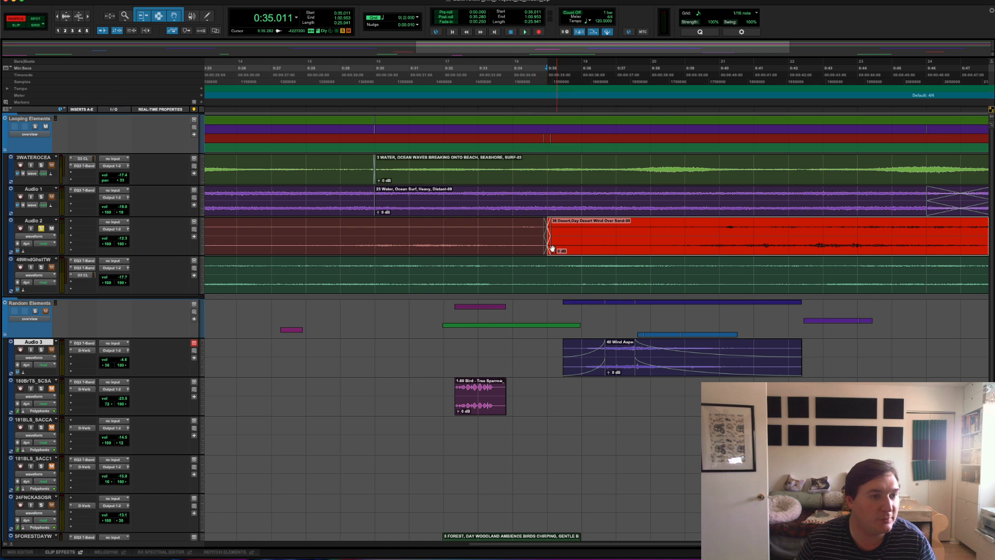
key("super+z")
key("super+z")
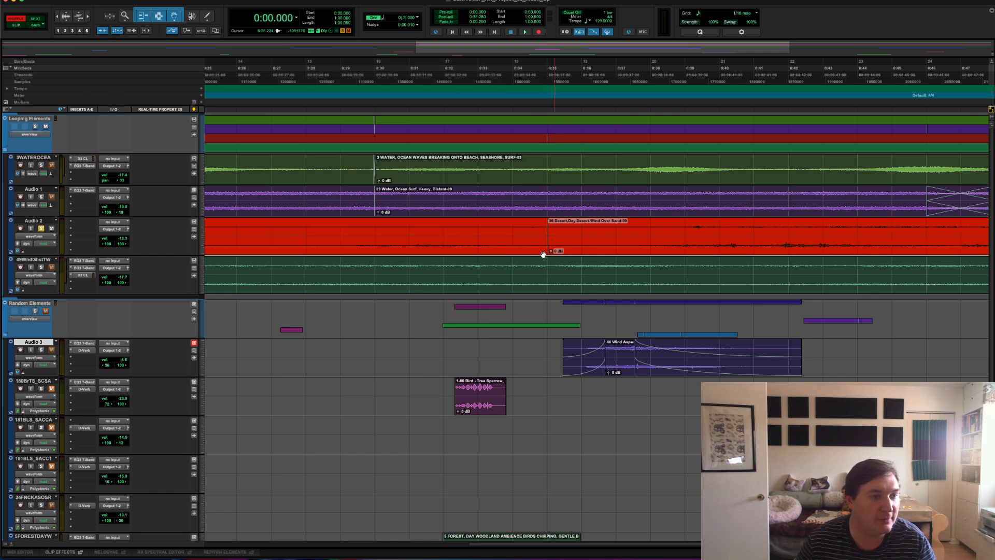
left_click(544, 348)
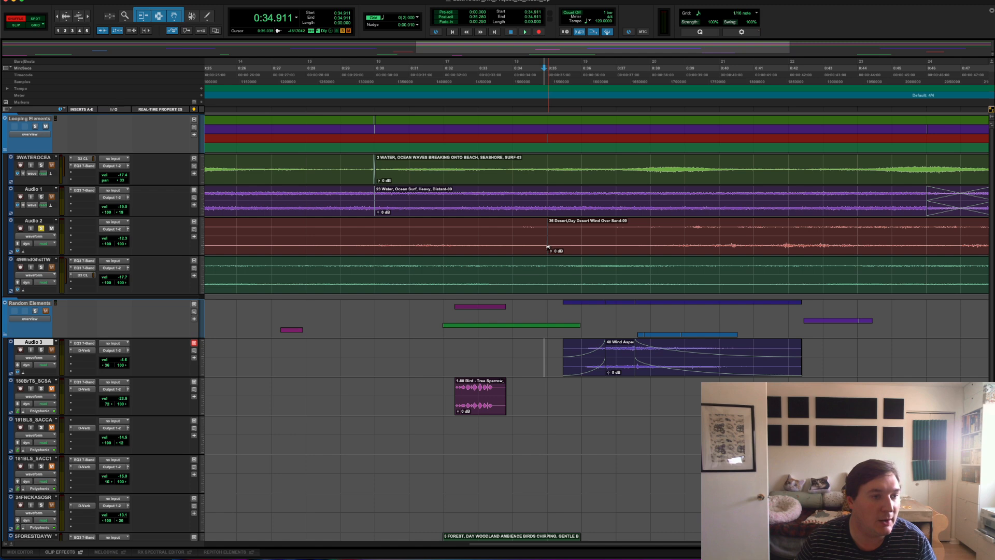
Step: Try extending the second desert wind piece's start again, undo the trim, and switch the edit mode from Shuffle to Slip
left_click_drag(549, 242, 508, 240)
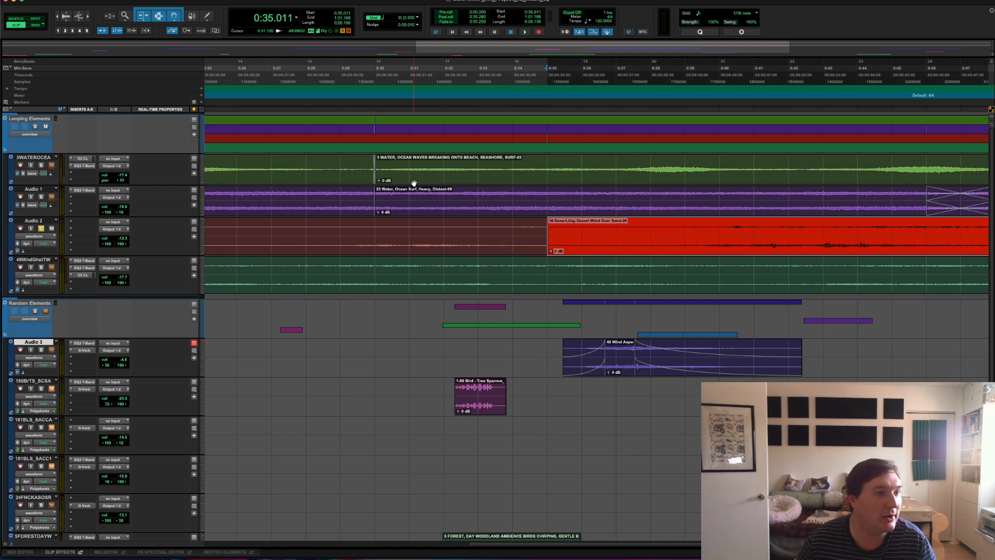
key("super+z")
key("super+z")
key("super+z")
key("shift+super+z")
key("shift+super+z")
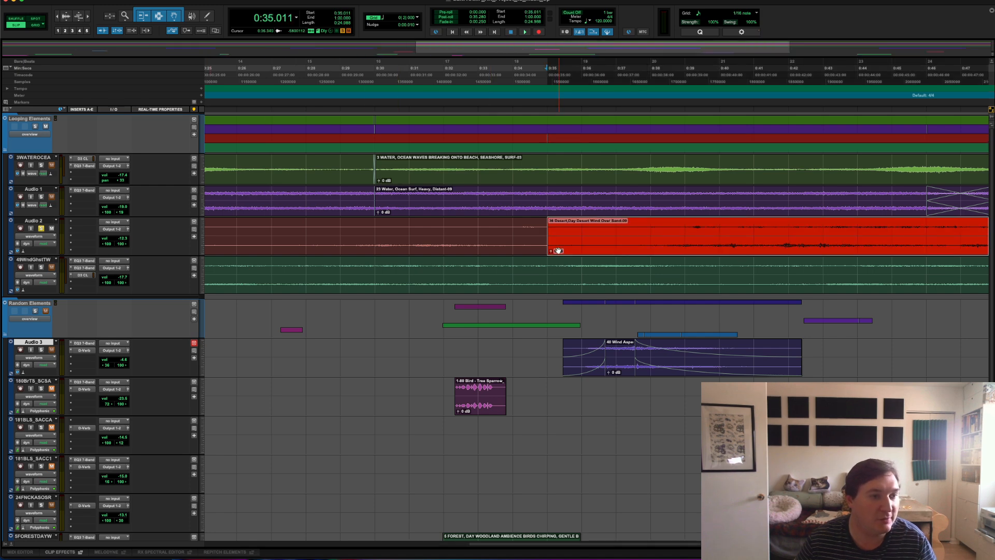
Step: Extend the second desert wind piece's start back to about 0:33.4 and play the seam from 0:32.891
left_click_drag(548, 248, 495, 233)
left_click(480, 234)
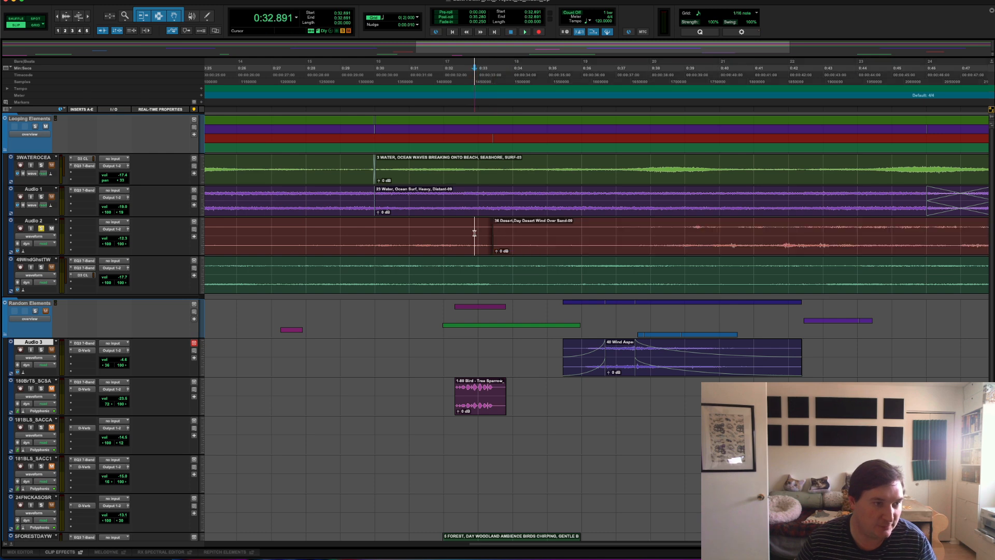
key("space")
key("space")
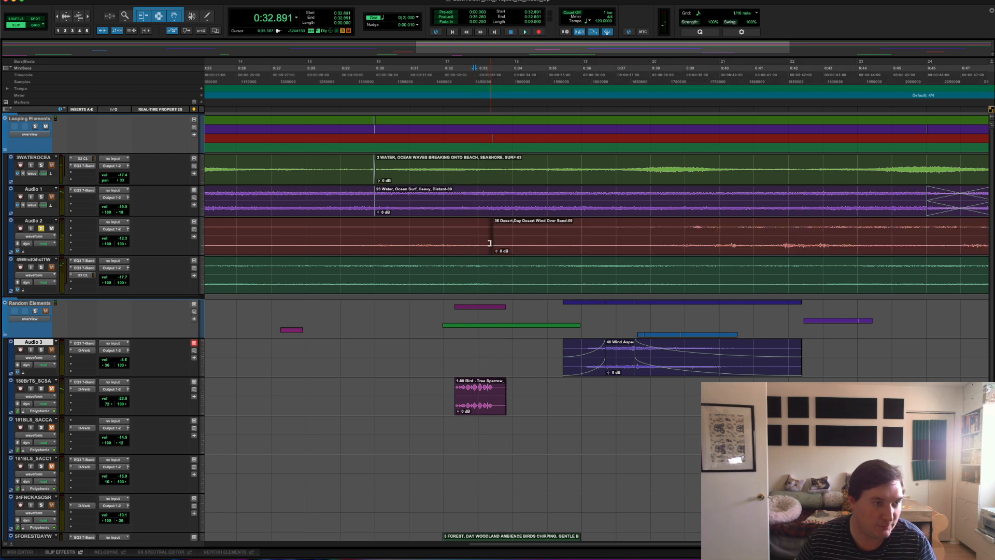
Step: Trim the second desert wind piece's start forward to about 0:36.664 and play the seam from 0:35.700
left_click_drag(493, 233, 604, 233)
left_click(582, 232)
key("space")
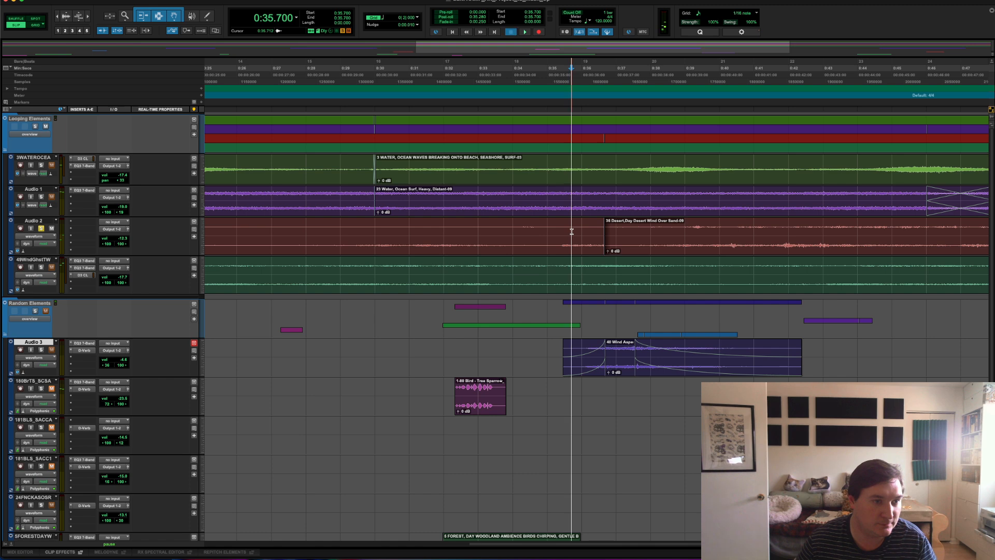
key("space")
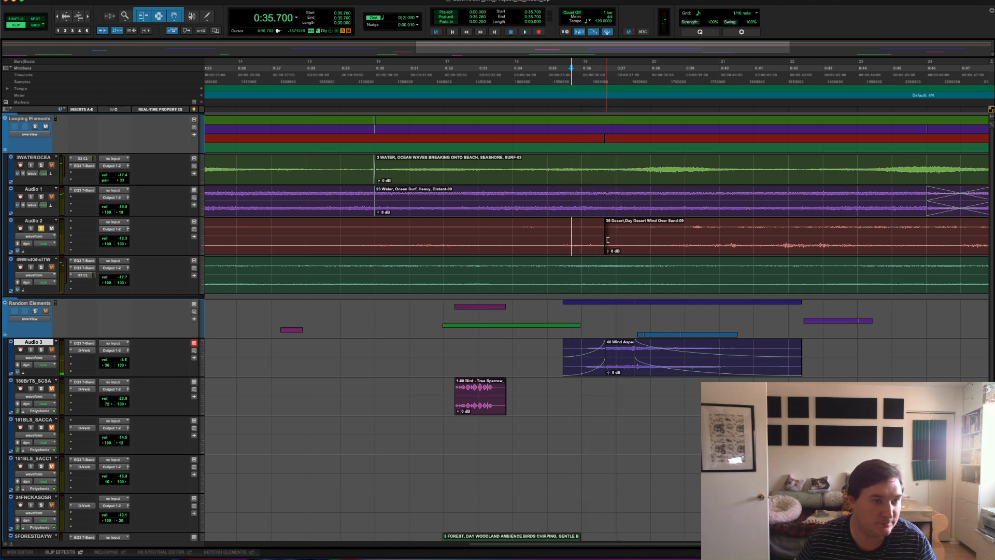
Step: Extend the second desert wind piece's start back to 0:29.303 and play the seam from 0:28.920
left_click_drag(605, 240, 353, 253)
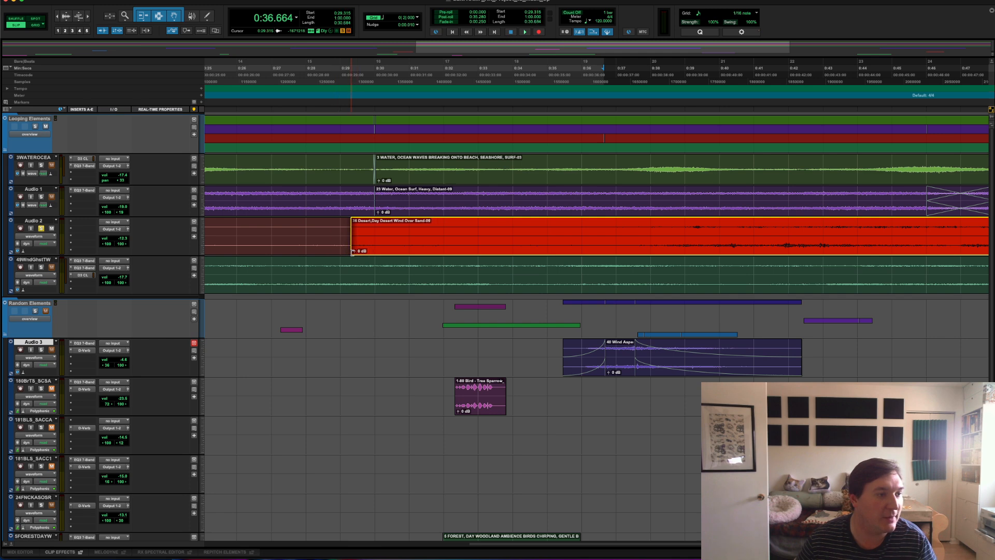
scroll(340, 236, "left", 3)
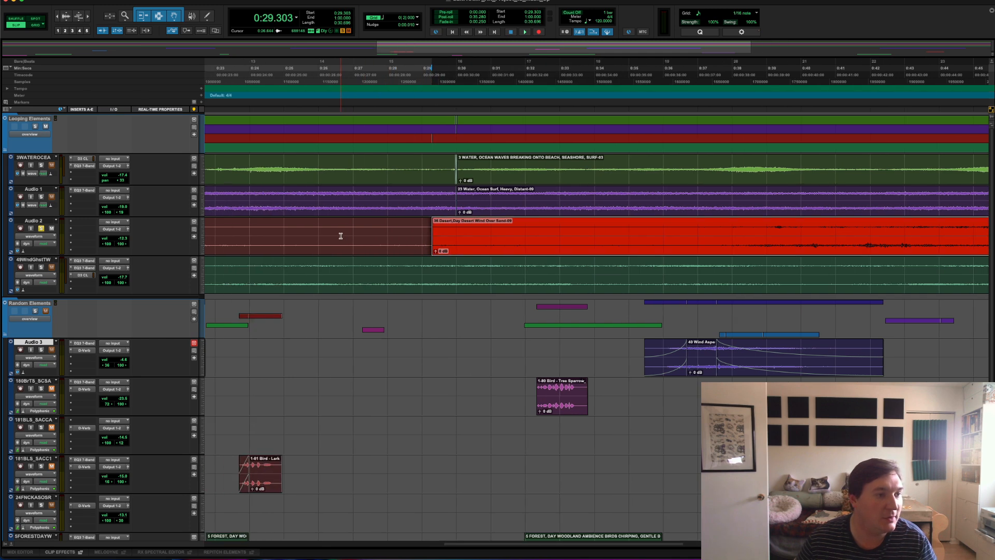
left_click(419, 230)
key("space")
key("space")
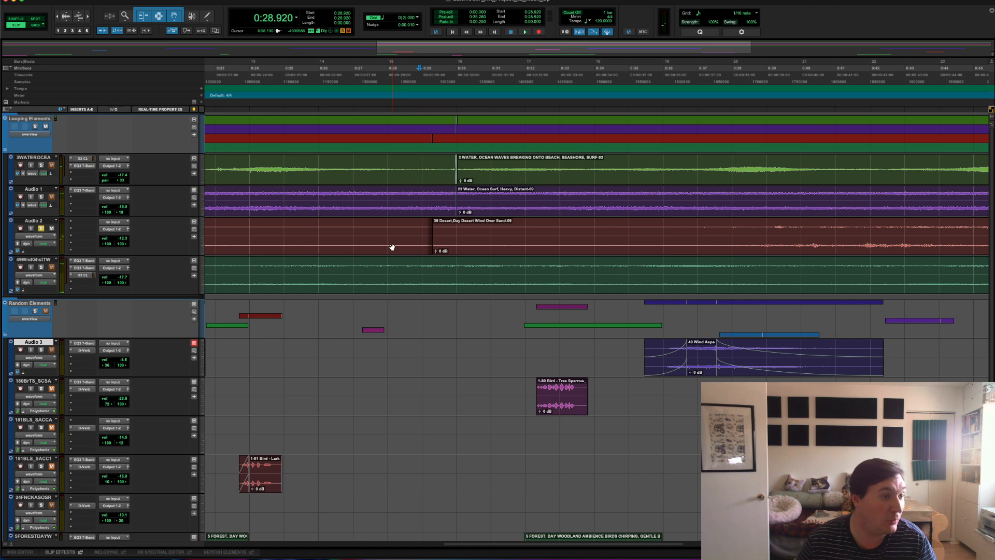
Step: Crossfade the two desert wind pieces around the 0:29.303 seam over about 3 s, starting at 0:27.771
left_click_drag(431, 251, 379, 249)
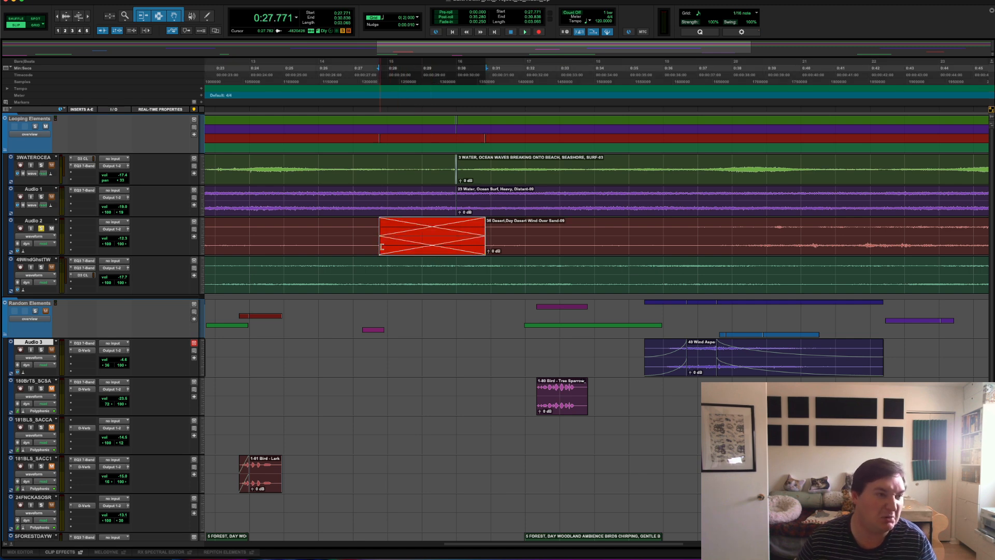
left_click(375, 229)
key("space")
key("space")
key("super+z")
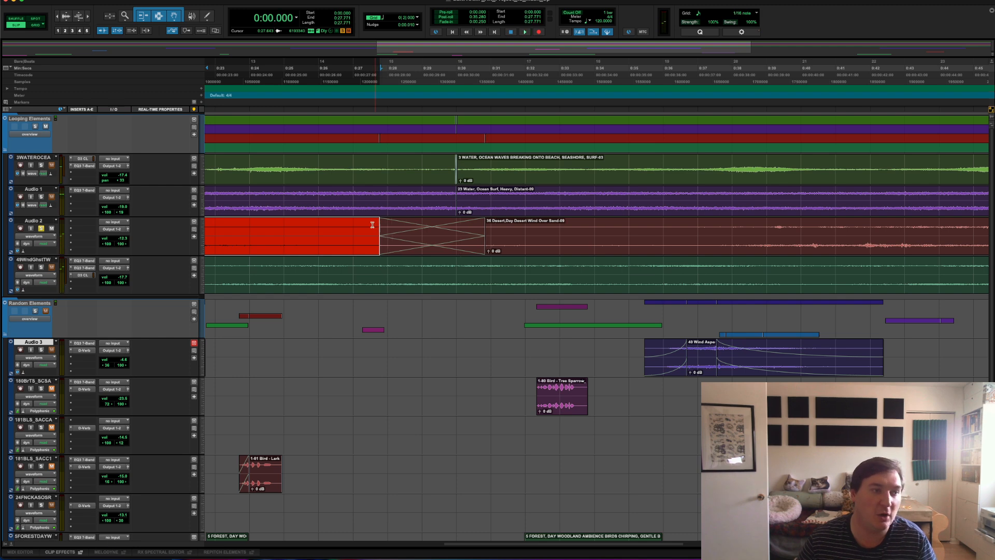
left_click(365, 239)
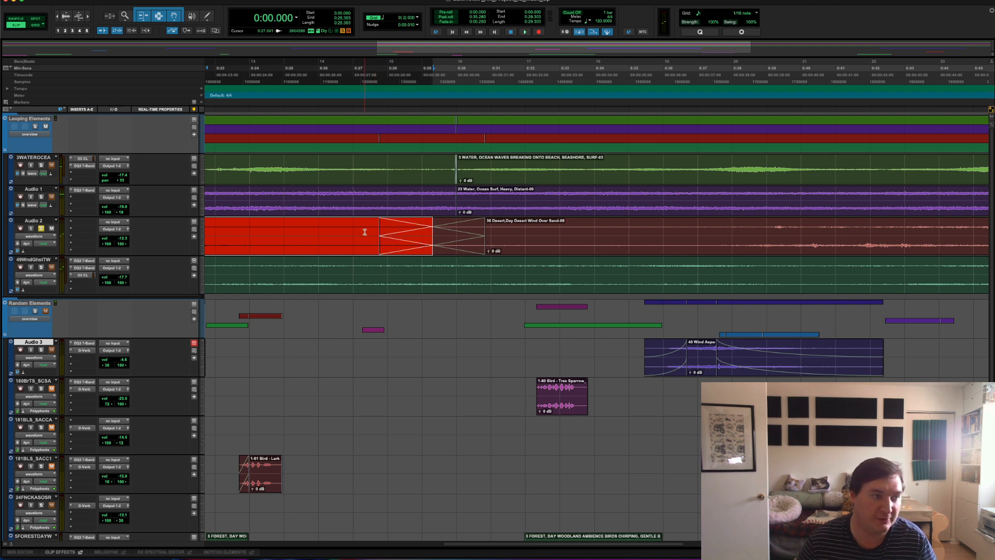
Step: Listen across the long desert wind crossfade from 0:27.341
left_click(365, 232)
key("space")
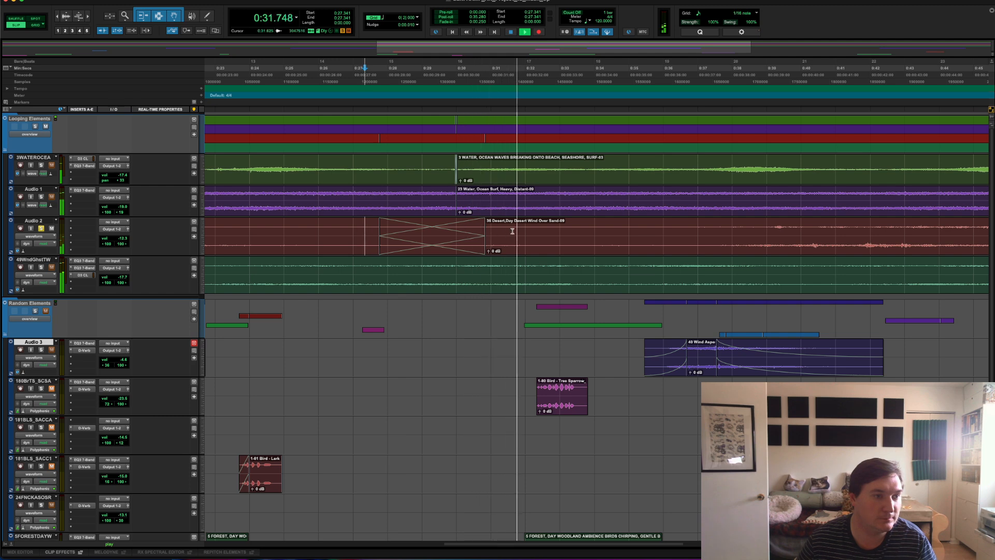
key("r")
key("r")
key("r")
key("r")
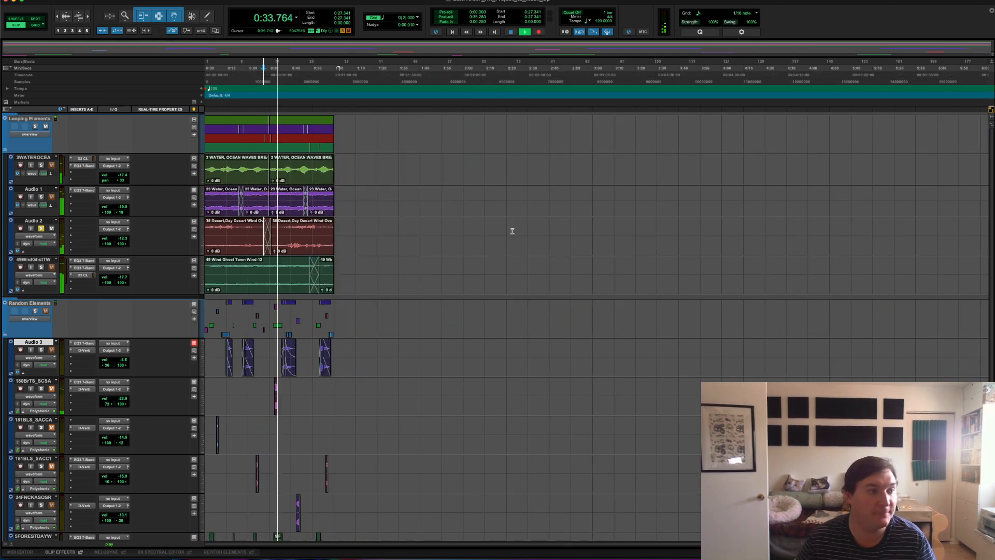
key("space")
Step: Copy the whole crossfaded desert wind arrangement and, in Shuffle mode, butt the copy against the original's end at 1:00.000
triple_click(267, 239)
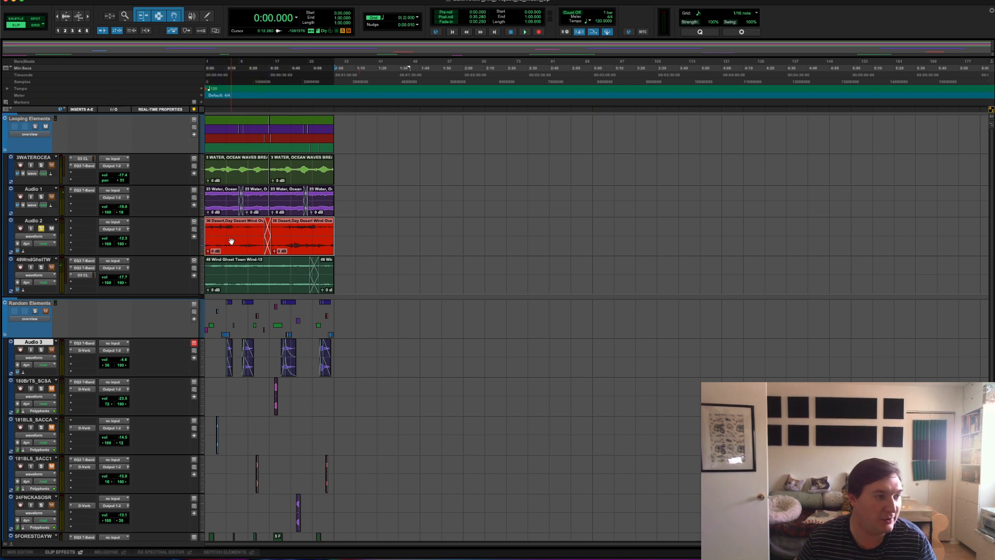
left_click_drag(231, 242, 374, 241)
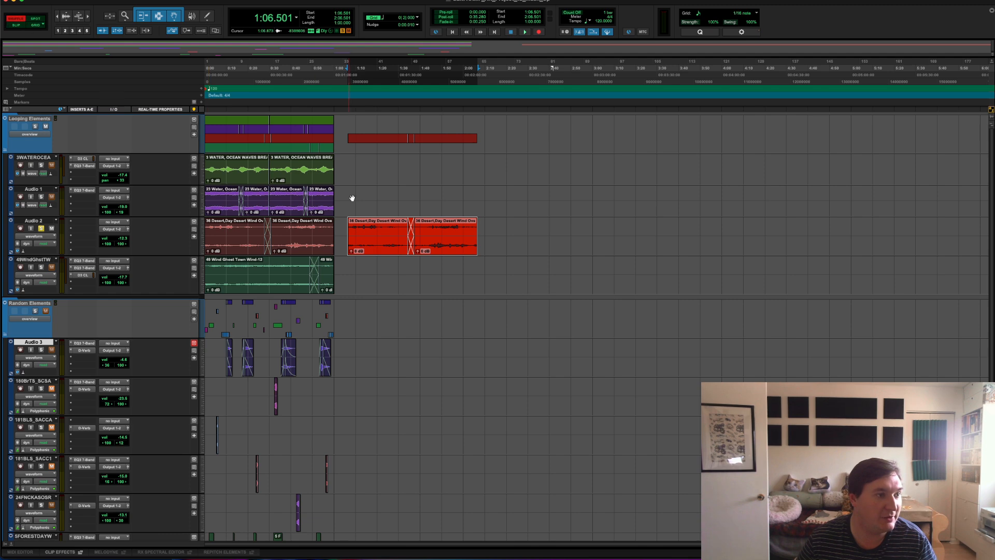
left_click_drag(371, 246, 345, 240)
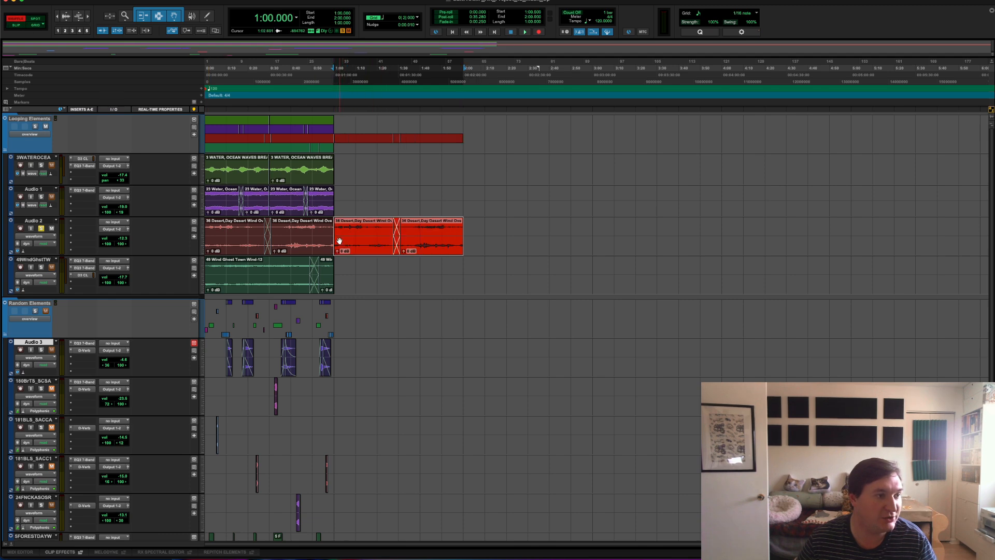
Step: Listen across the loop point between the desert wind original and its copy from 0:56.099
left_click(325, 230)
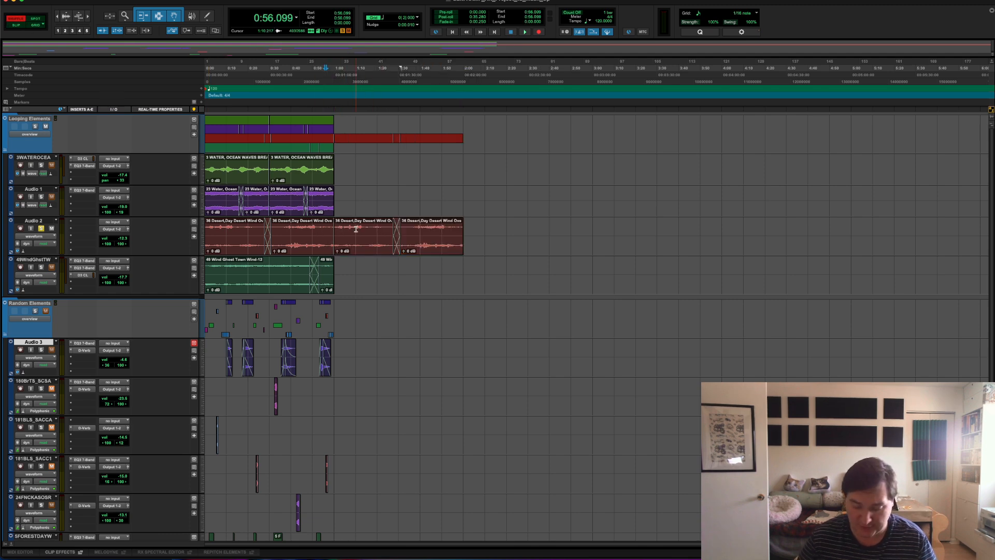
key("super+bracketright")
key("super+bracketright")
key("space")
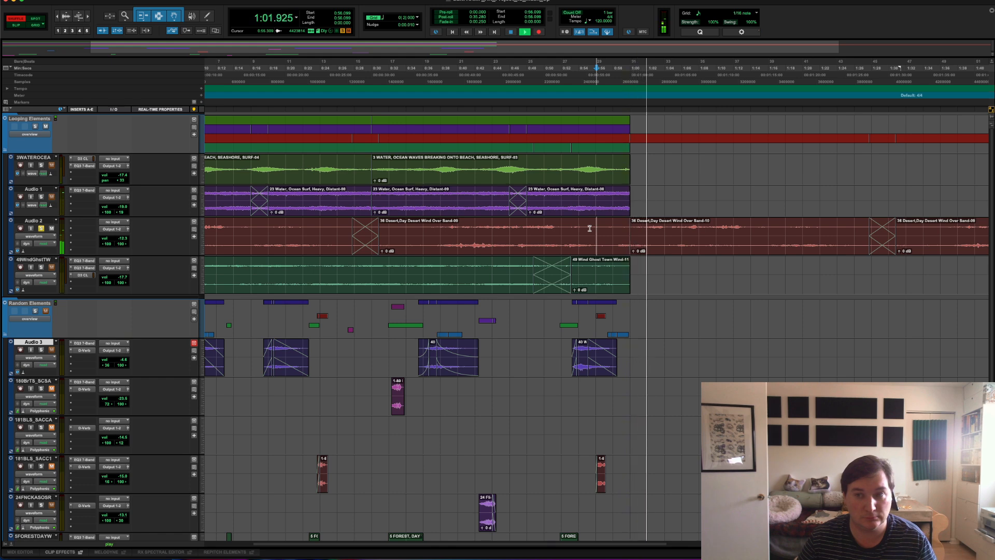
key("space")
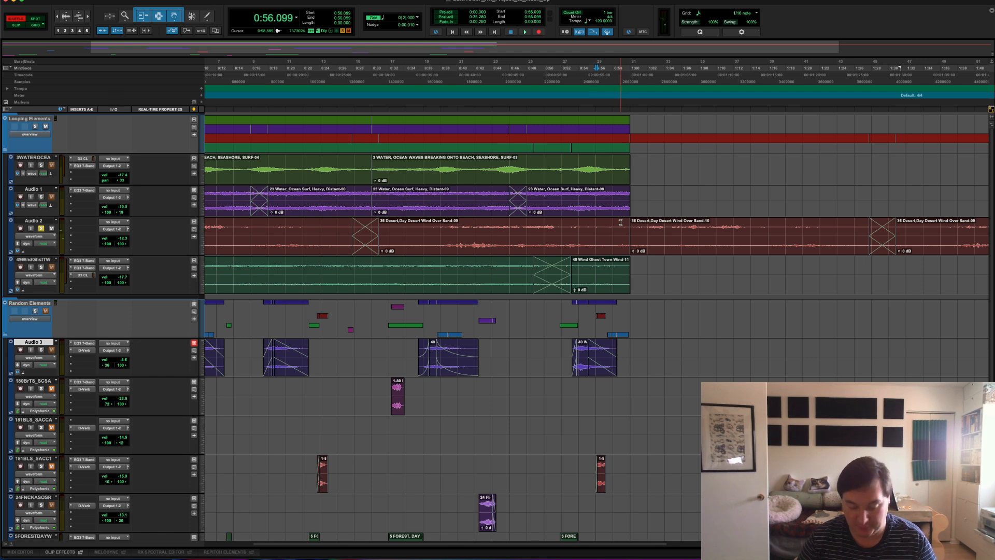
Step: Delete the copied desert wind clips after 1:00.000 on Audio 2
key("super+bracketleft")
key("super+bracketleft")
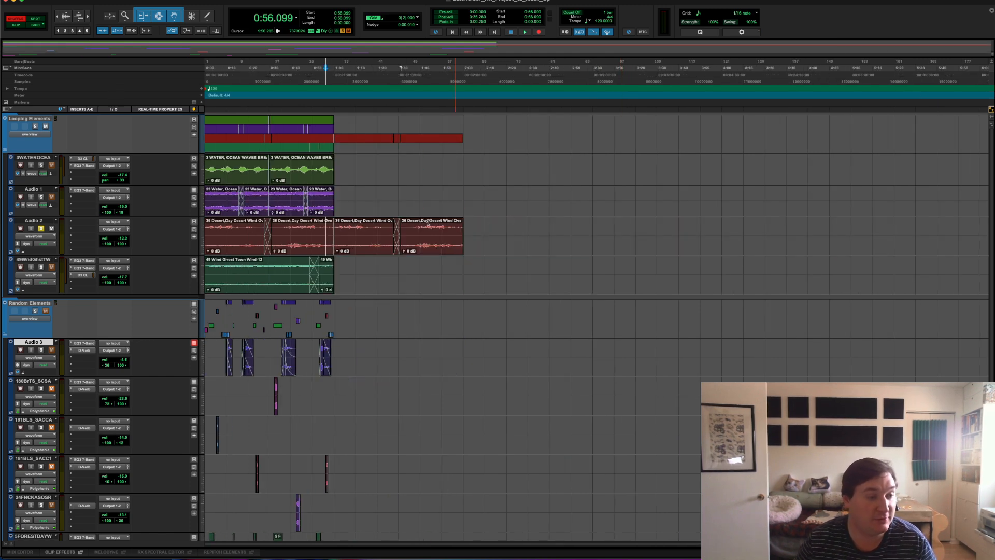
left_click(429, 238)
left_click(373, 241, "shift")
key("Delete")
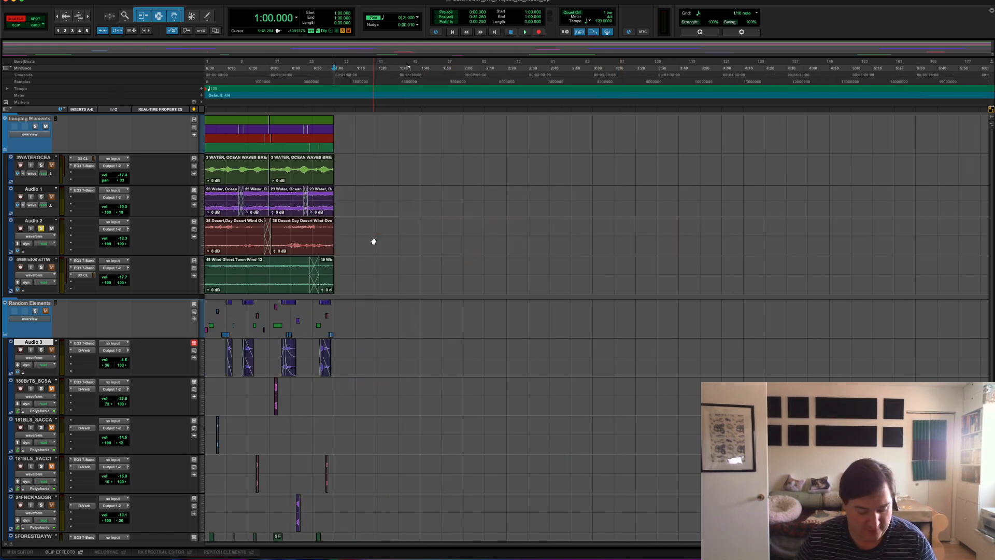